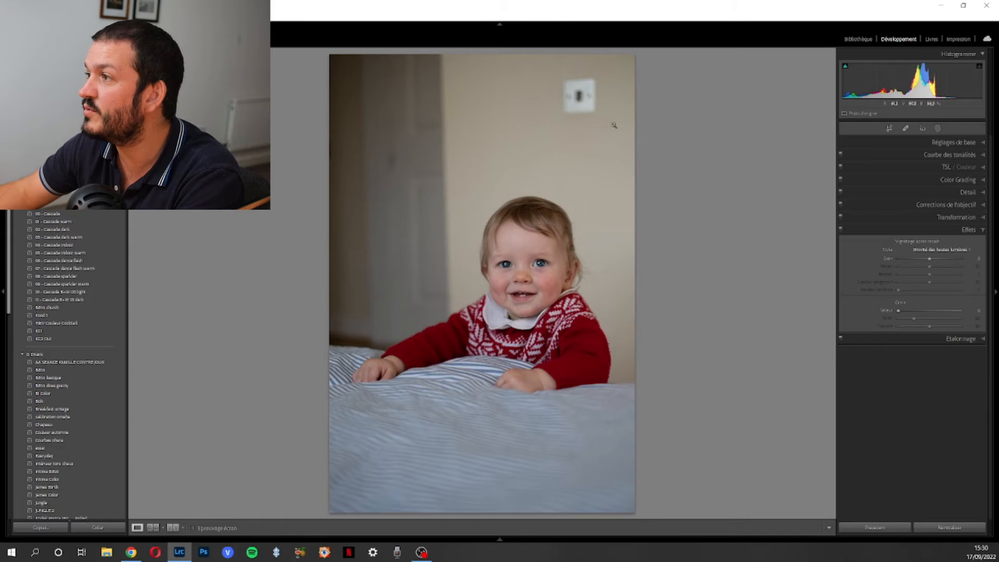
Heal away the wall switch above the baby with the spot removal tool in Corriger mode and finish the retouch.
left_click(906, 130)
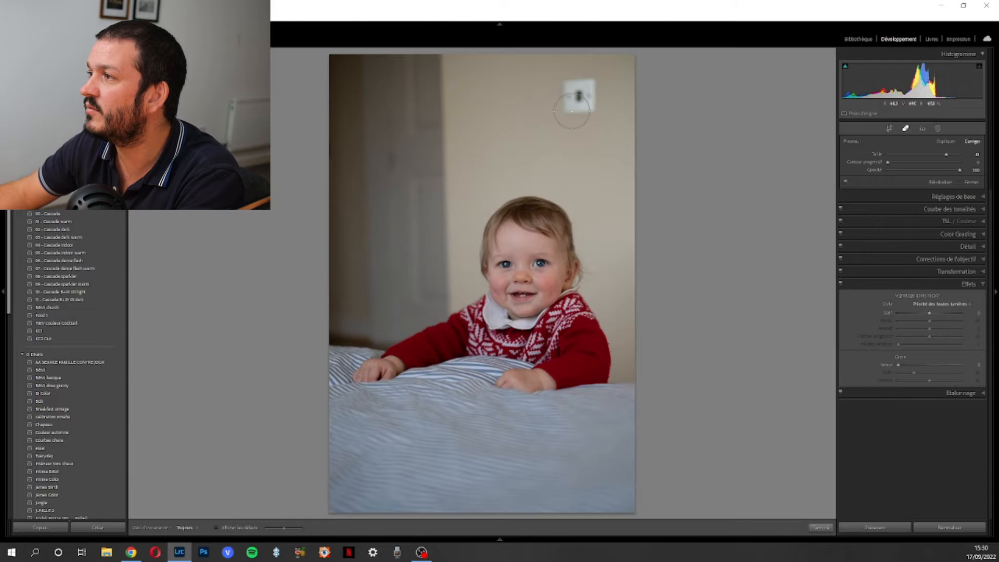
mouse_move(570, 90)
left_mouse_down()
mouse_move(582, 108)
mouse_move(598, 96)
mouse_move(584, 89)
left_mouse_up()
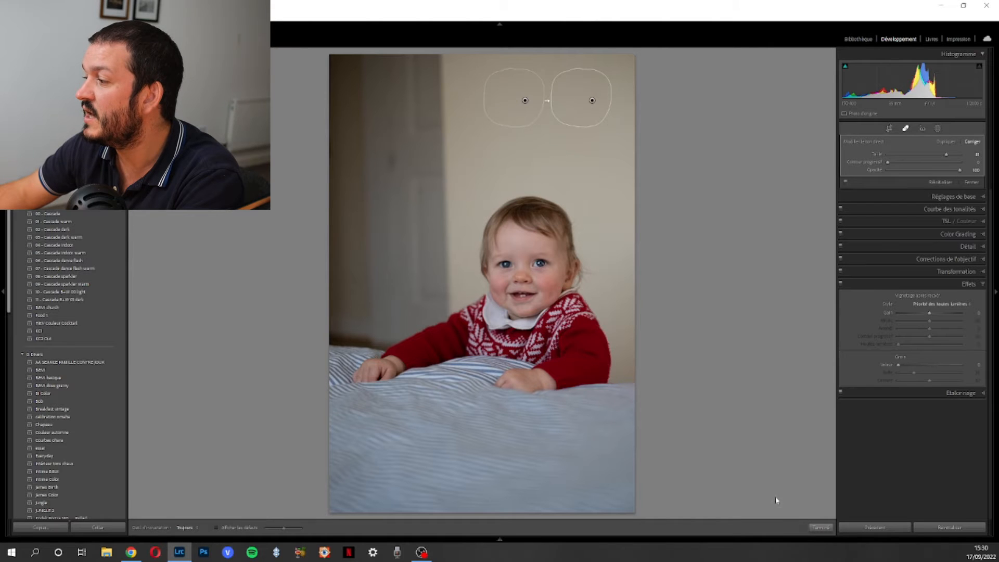
left_click(816, 528)
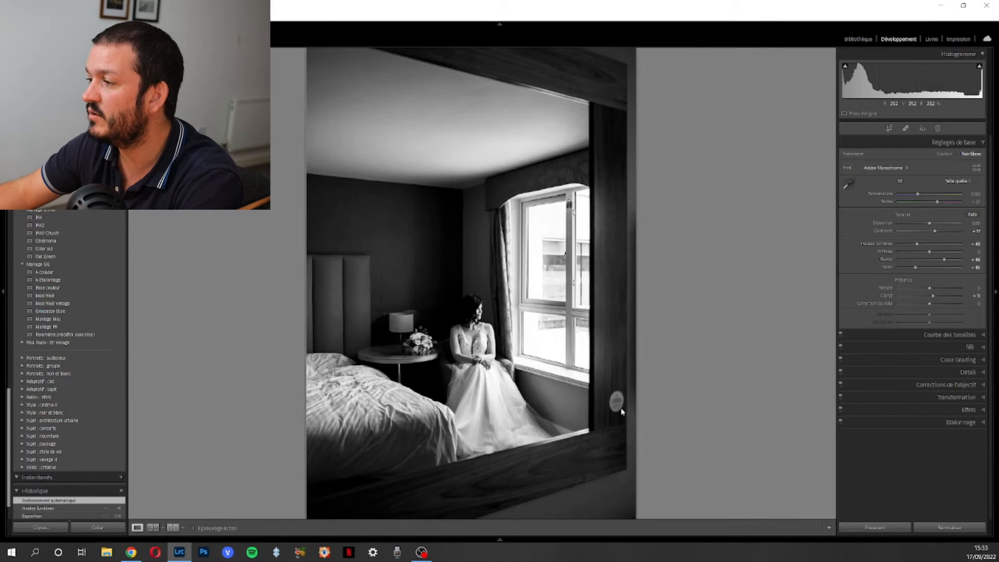
Paint a spot removal over the oval sticker on the dark wooden frame, using a brush reduced to roughly the sticker's width.
left_click(619, 409)
left_click_drag(584, 413, 437, 415)
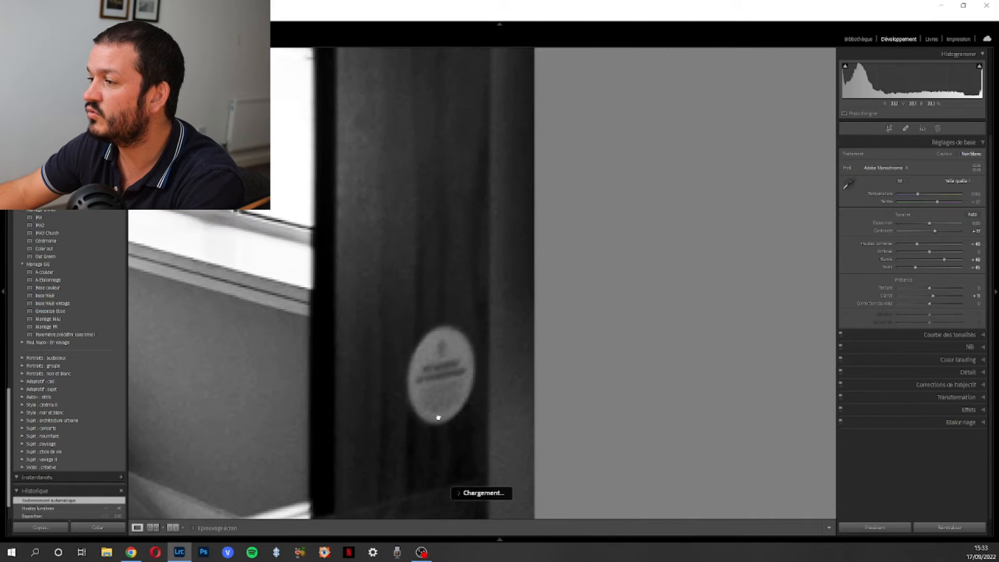
left_click(905, 128)
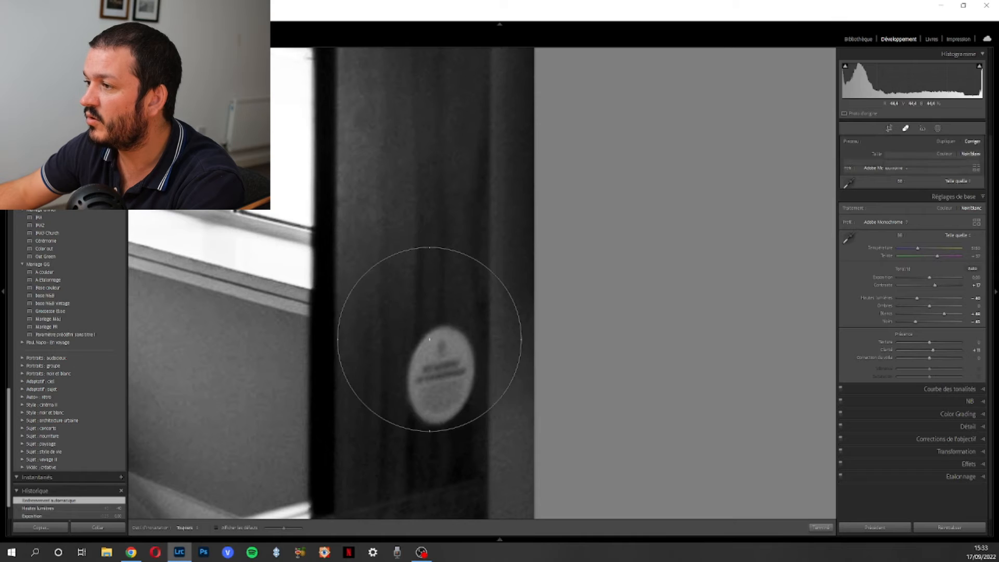
scroll(408, 383, "down", 2)
scroll(428, 379, "down", 5)
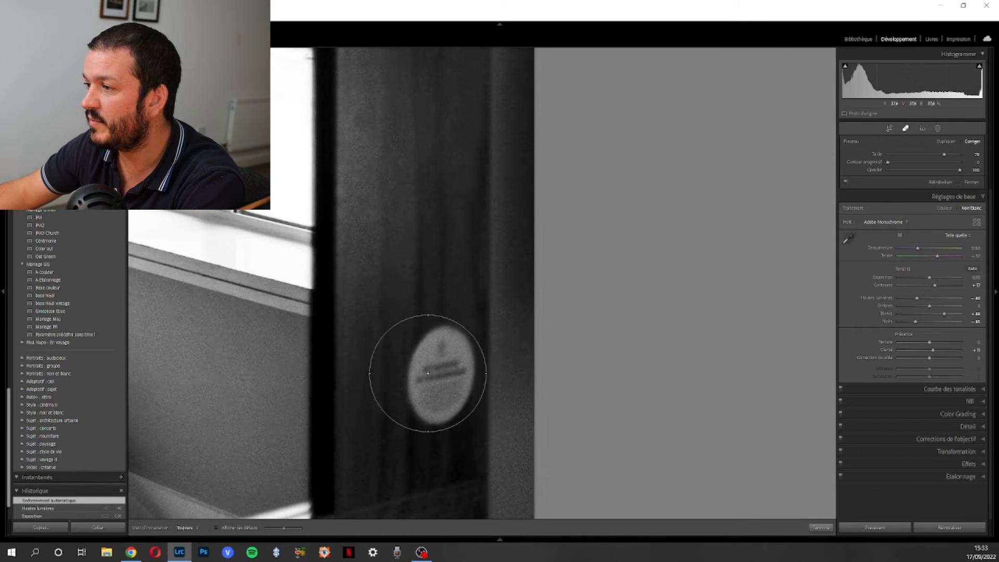
scroll(440, 350, "up", 2)
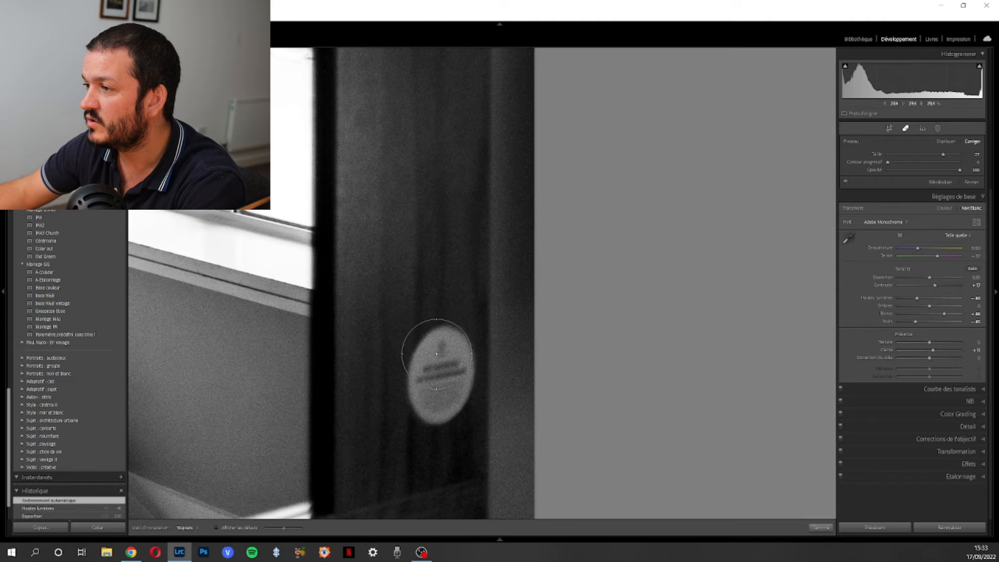
mouse_move(440, 349)
left_mouse_down()
mouse_move(434, 403)
mouse_move(452, 383)
mouse_move(445, 352)
left_mouse_up()
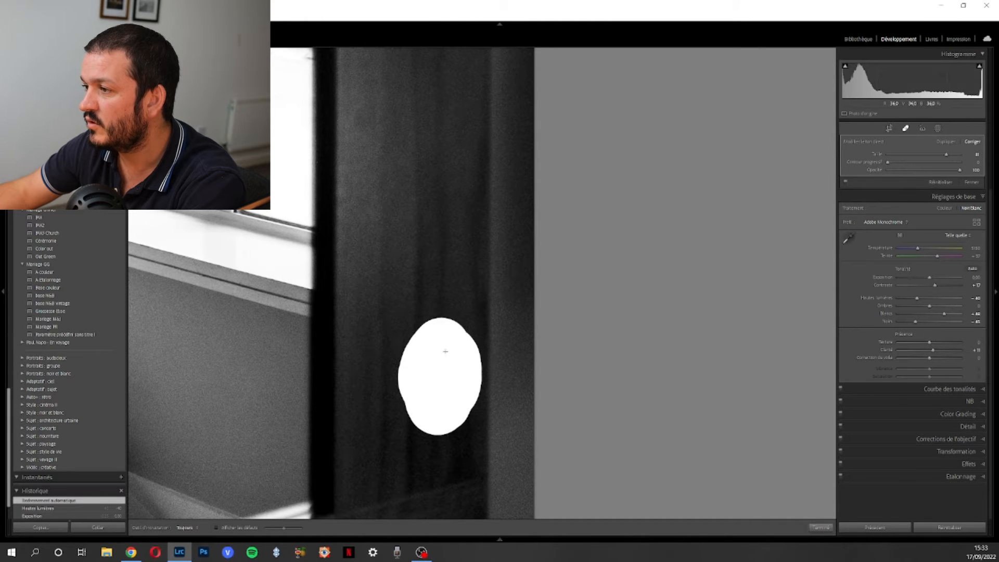
left_click_drag(464, 411, 464, 411)
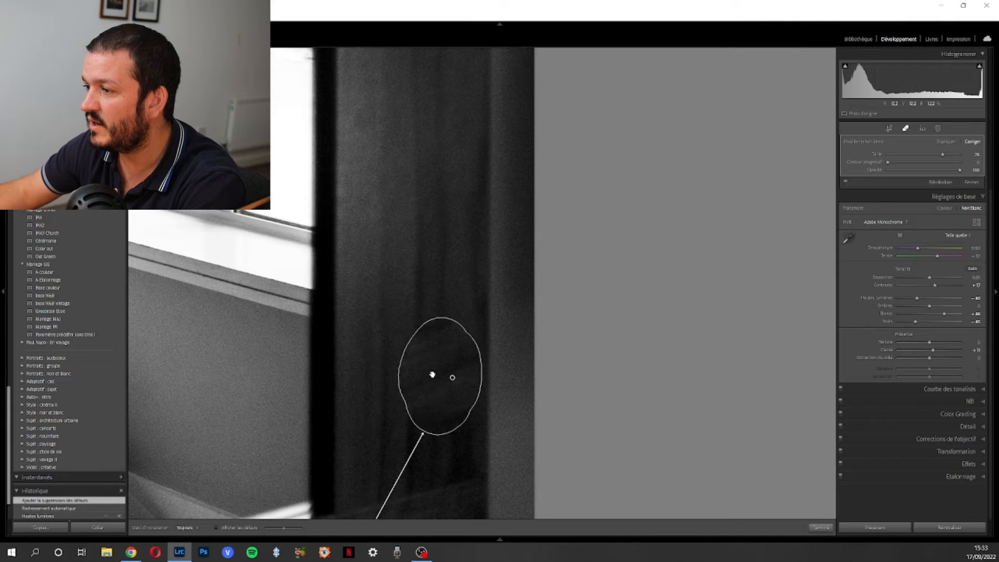
Move the healing source to the vertical wood grain directly above the removed sticker and finish the retouch.
left_click_drag(123, 99, 115, 105)
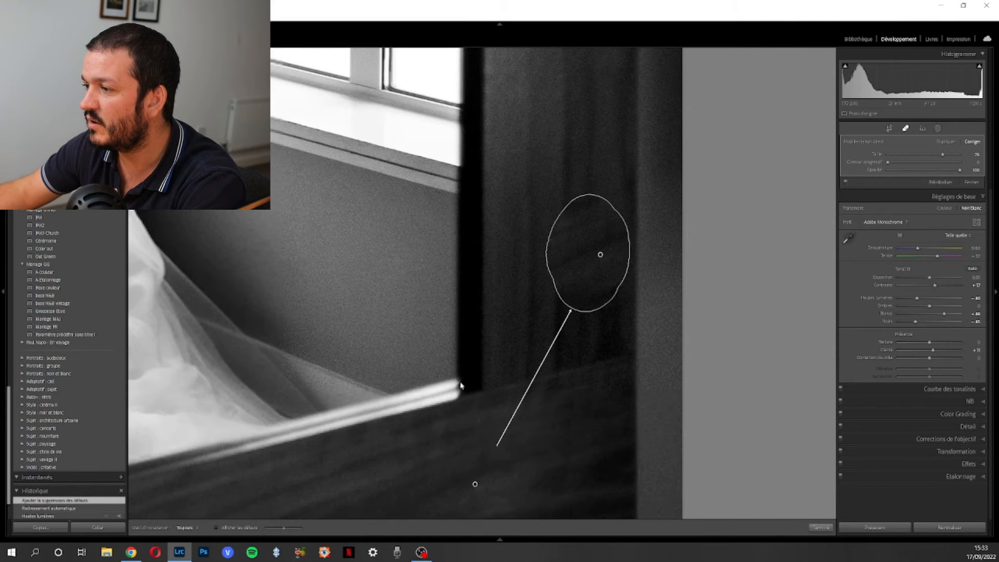
mouse_move(461, 484)
left_mouse_down()
mouse_move(474, 320)
mouse_move(522, 192)
mouse_move(571, 108)
mouse_move(567, 127)
mouse_move(592, 136)
left_mouse_up()
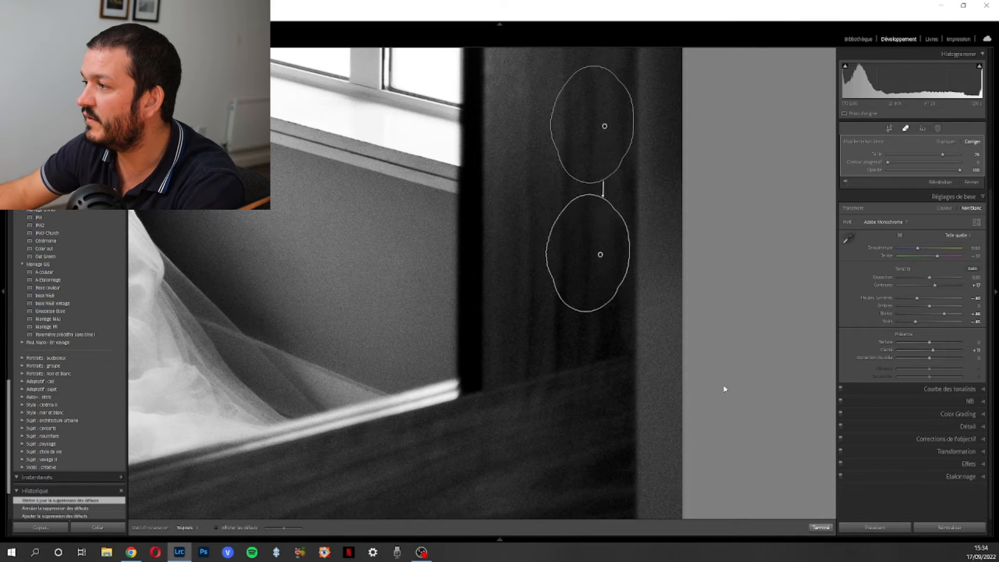
left_click(820, 527)
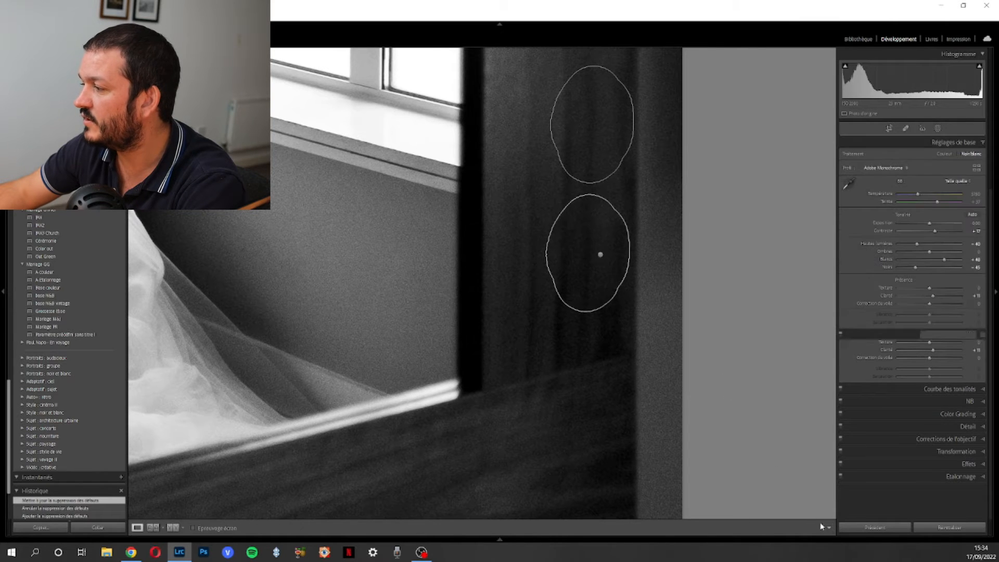
left_click(671, 347)
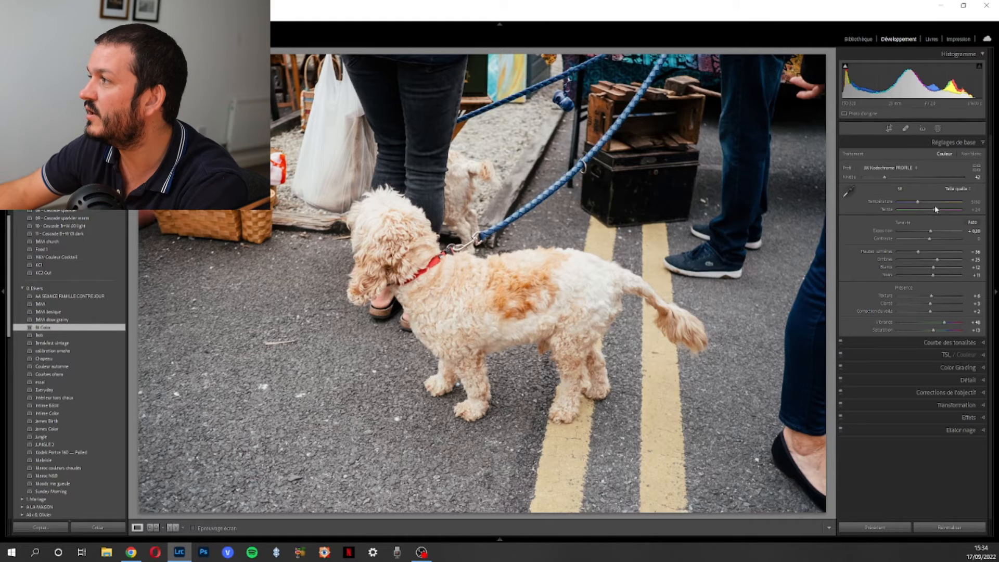
Heal away the small white mark on the asphalt in front of the dog and finish the retouch.
left_click(905, 128)
left_click_drag(260, 343, 295, 338)
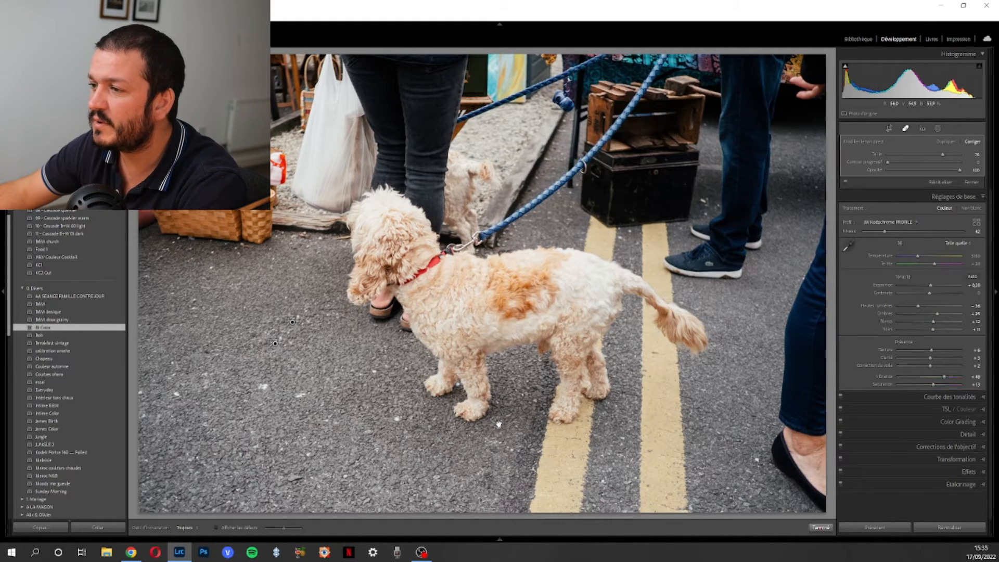
left_click(821, 527)
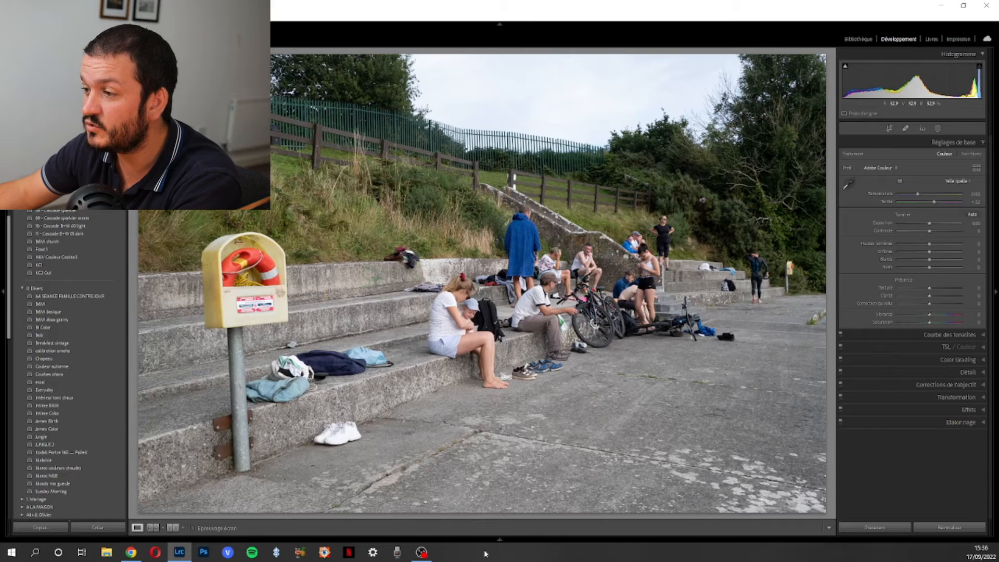
Heal away the white shoes at the foot of the concrete steps, sampling the bare ground beside them as the source.
left_click(905, 128)
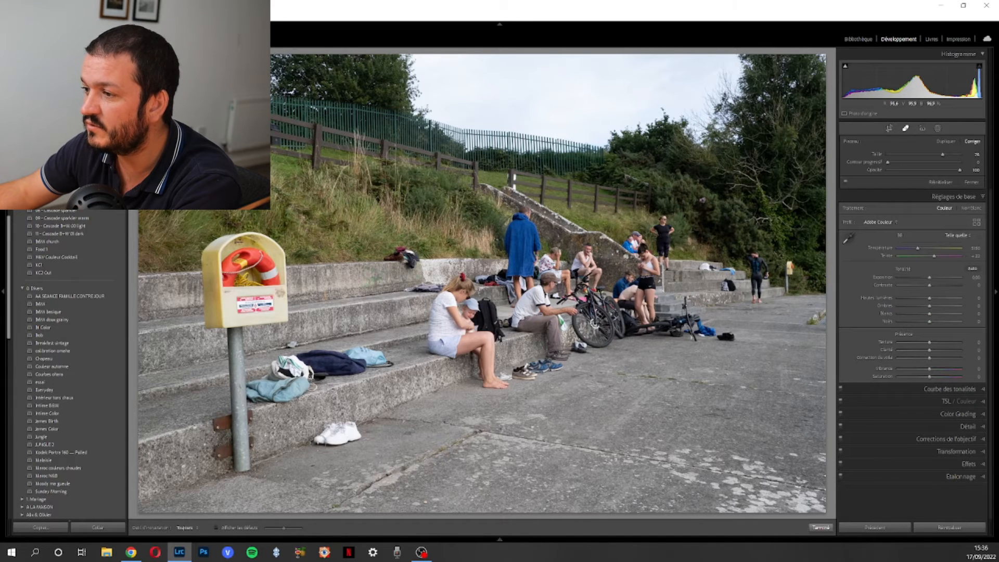
mouse_move(326, 433)
left_mouse_down()
mouse_move(351, 424)
mouse_move(359, 438)
mouse_move(328, 446)
left_mouse_up()
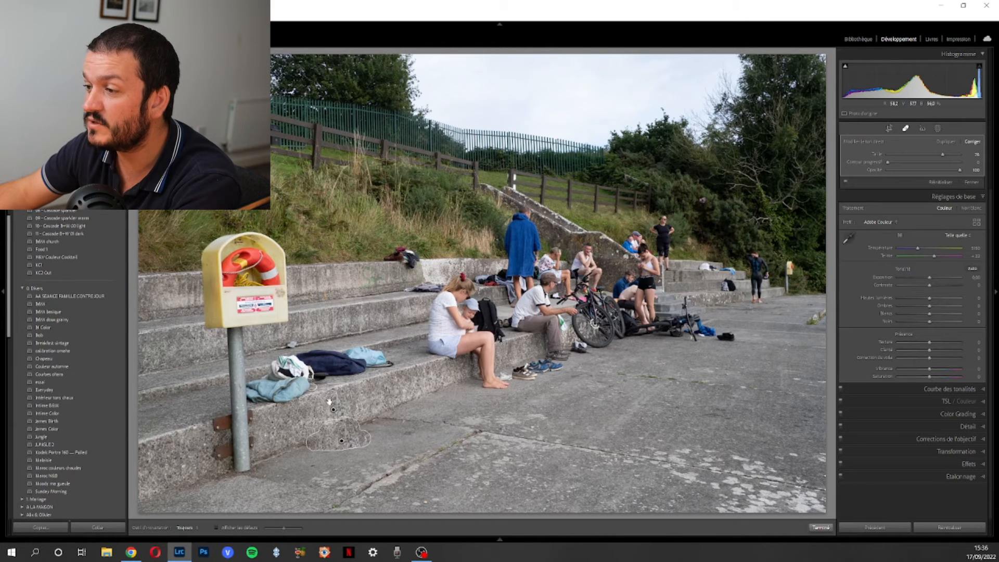
mouse_move(333, 409)
left_mouse_down()
mouse_move(292, 414)
mouse_move(318, 446)
mouse_move(302, 451)
left_mouse_up()
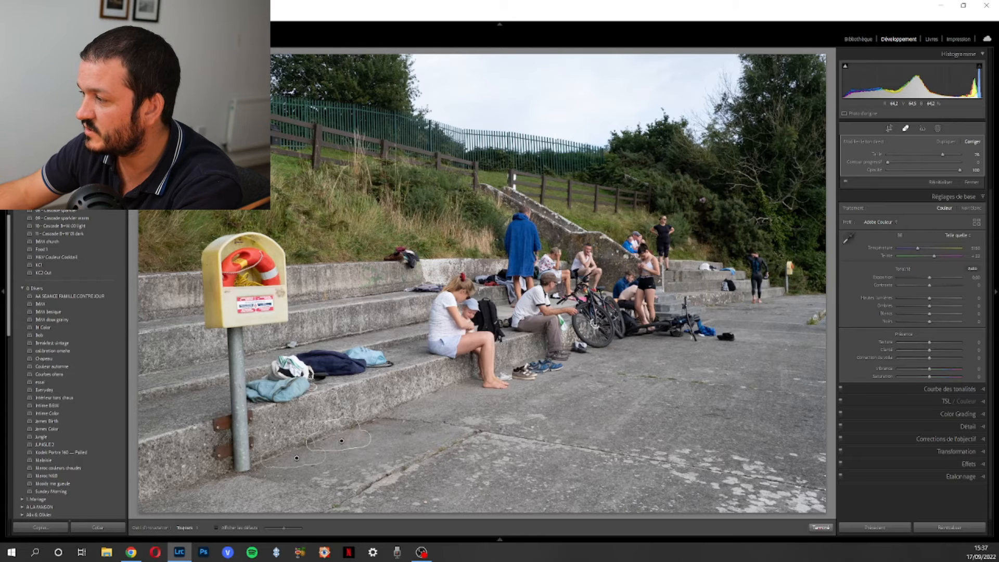
left_click(821, 527)
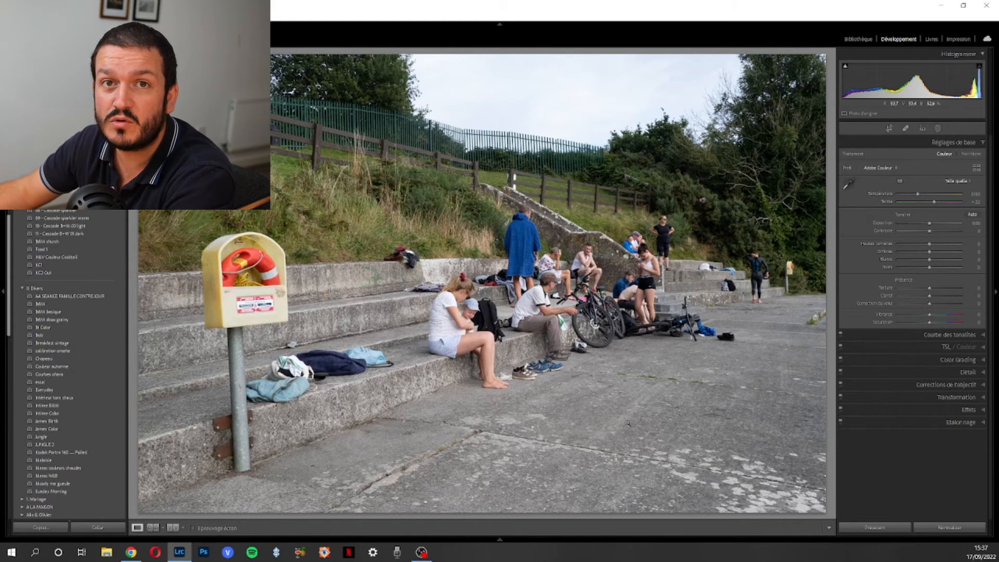
Heal one more small patch of ground just below and beside the removed shoes, and close the spot removal tool.
left_click(906, 129)
left_click_drag(314, 470, 306, 456)
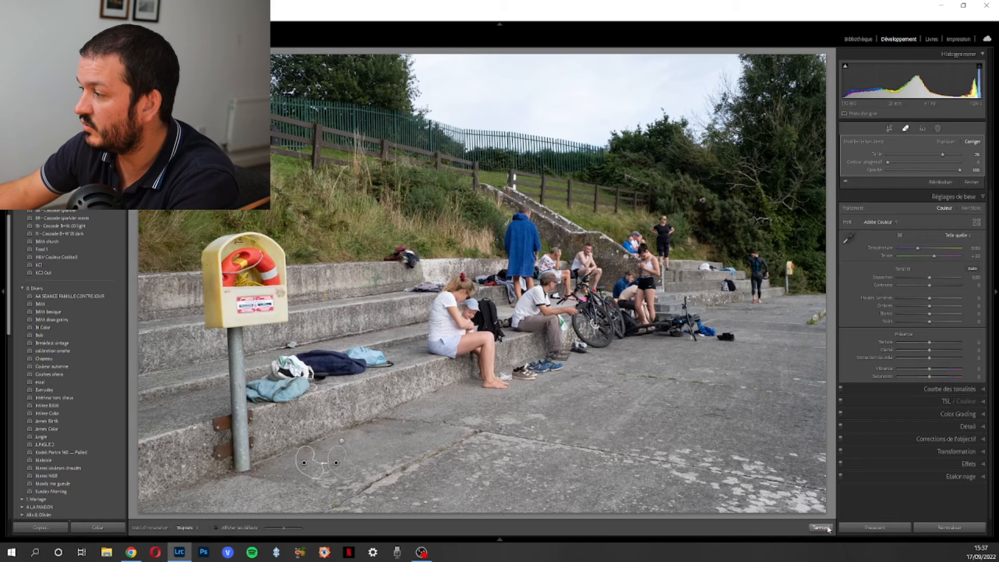
key("q")
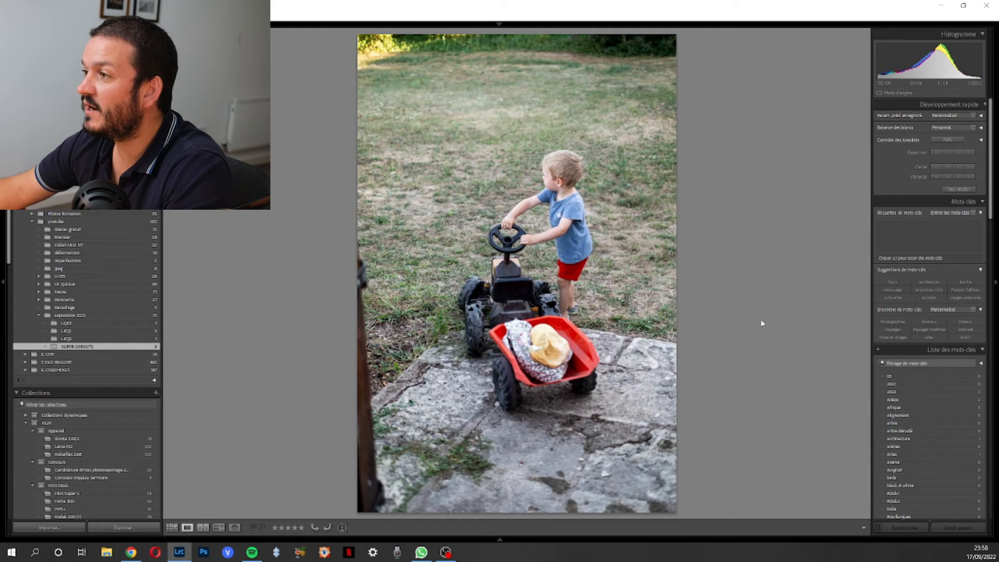
Go to the next photo, with the boy at the toy tractor and the girl behind him, and open it for developing.
key("Right")
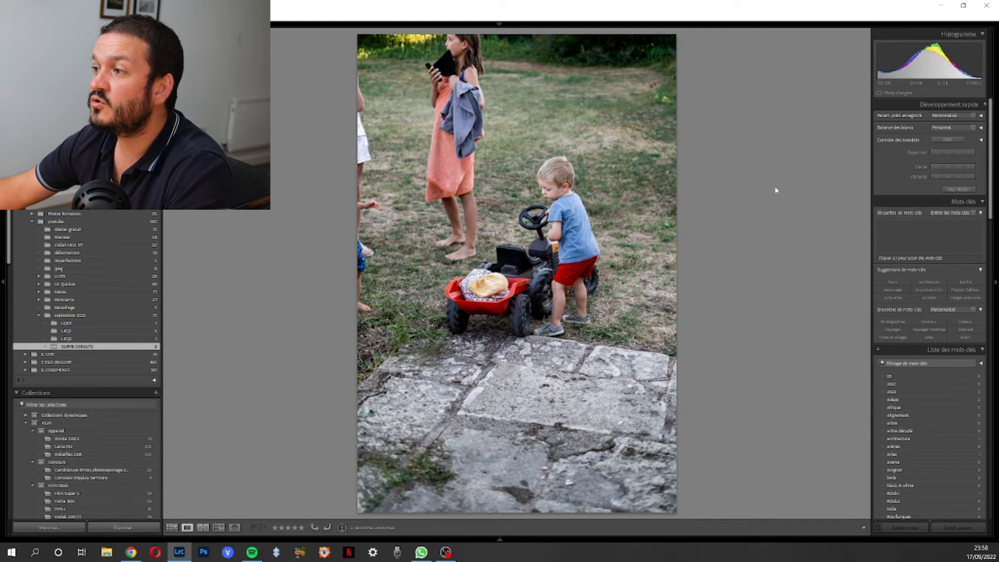
key("d")
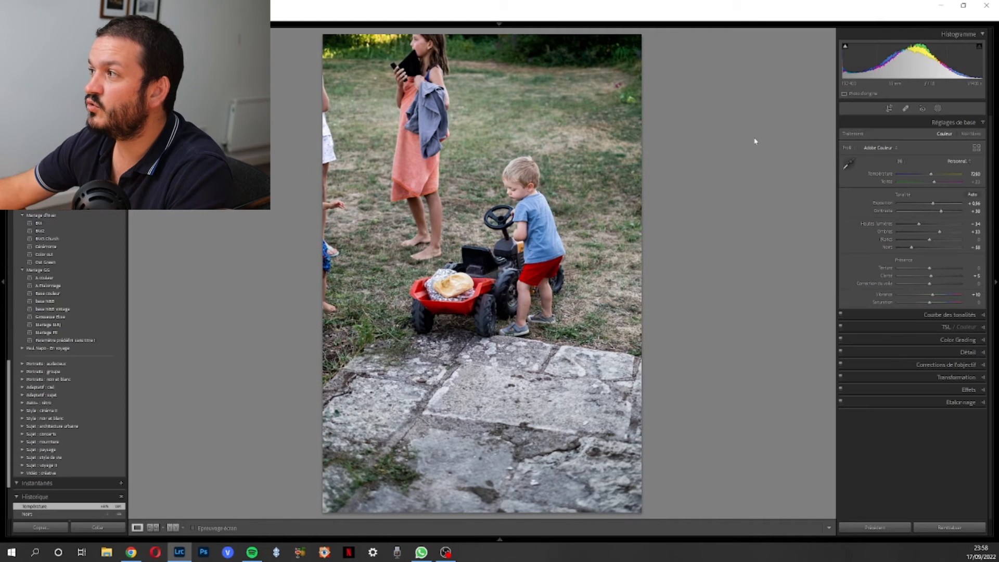
Try cropping the photo at its original aspect ratio to cut off the partly visible people along the left edge.
left_click(889, 108)
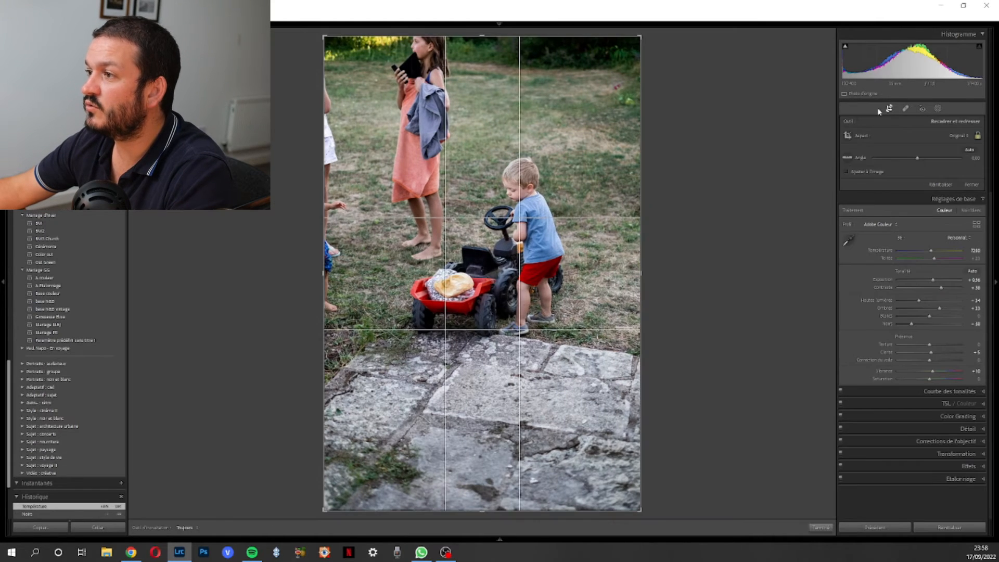
left_click_drag(323, 233, 350, 232)
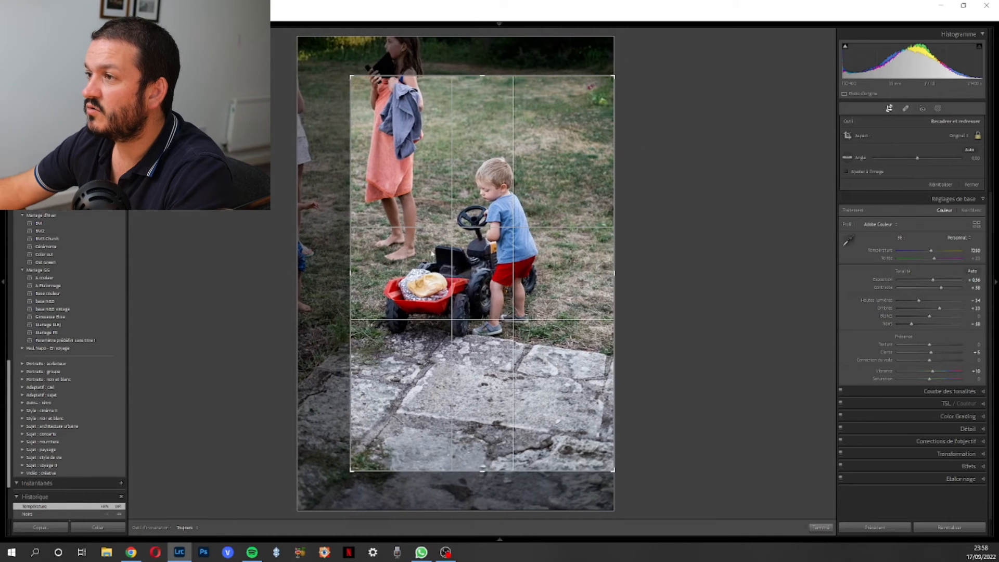
left_click_drag(447, 245, 448, 243)
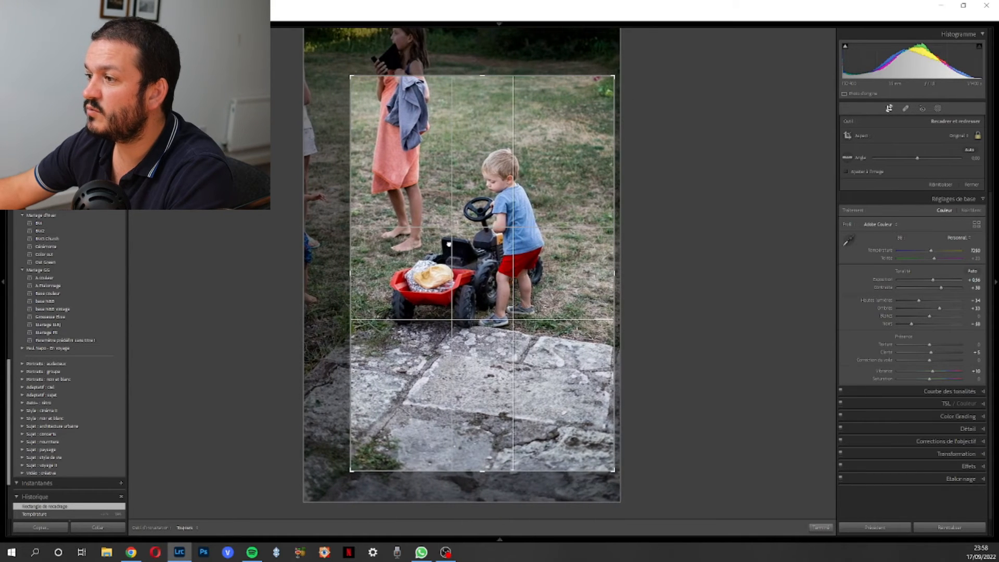
left_click(813, 527)
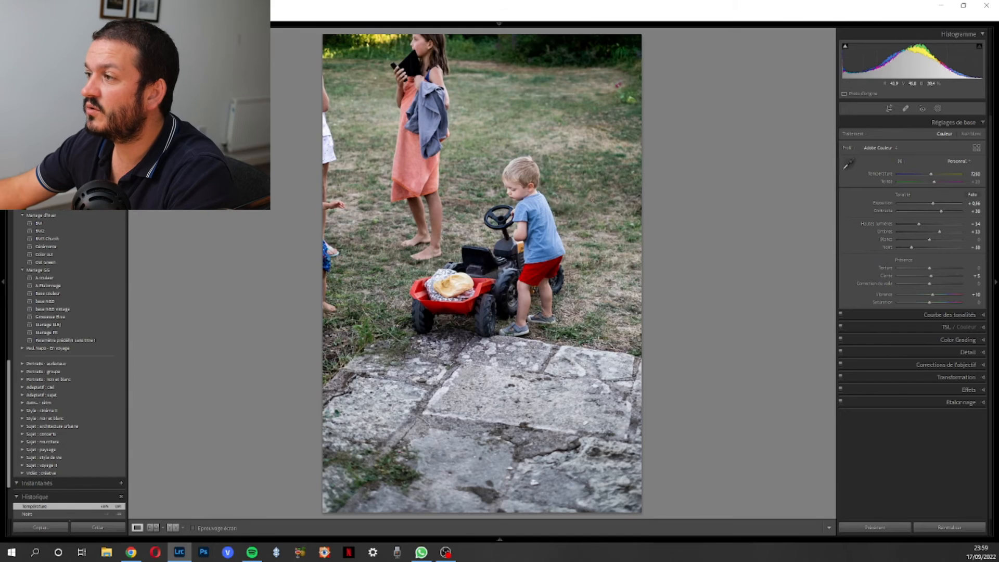
Send the photo of the boy and toy tractor to Adobe Photoshop 2022 for editing.
right_click(585, 189)
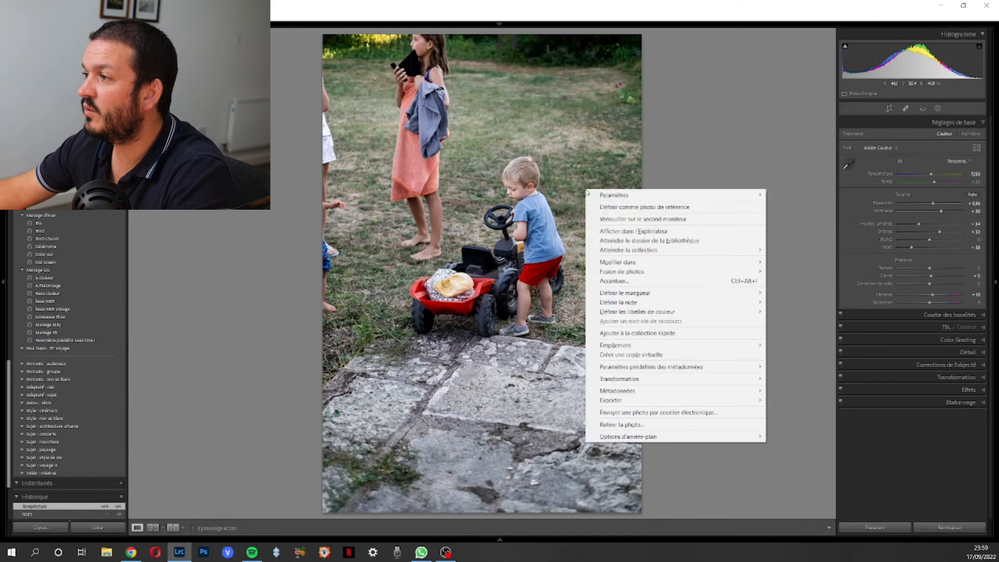
mouse_move(619, 262)
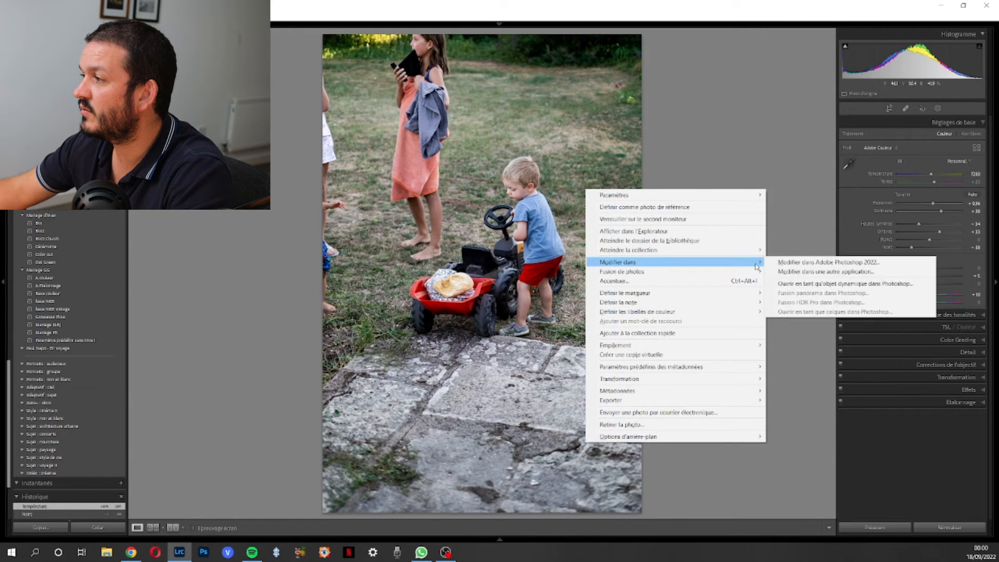
left_click(800, 262)
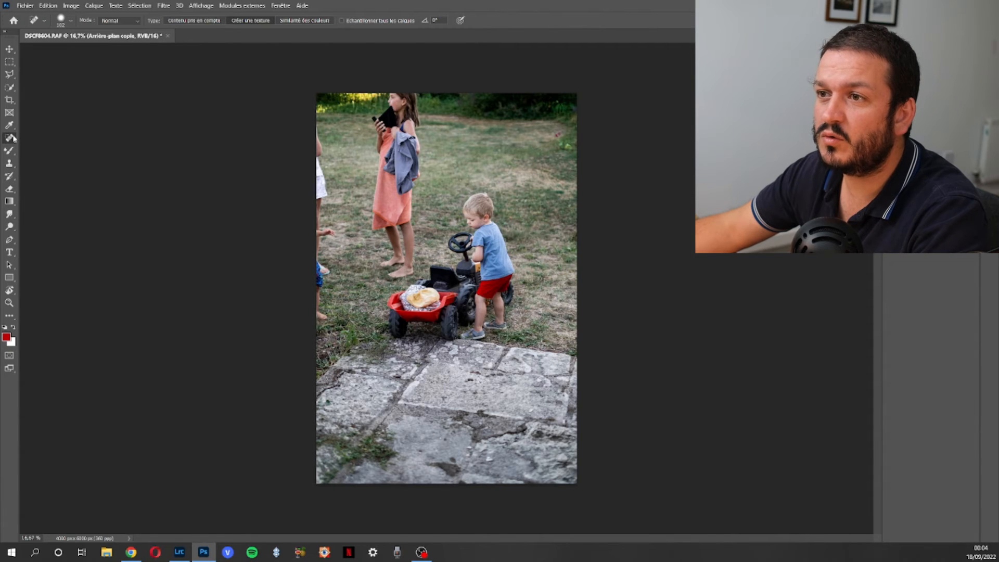
Try to paint out the partly visible people along the photo's left edge with the Healing Brush tool (Outil Correcteur).
right_click(10, 139)
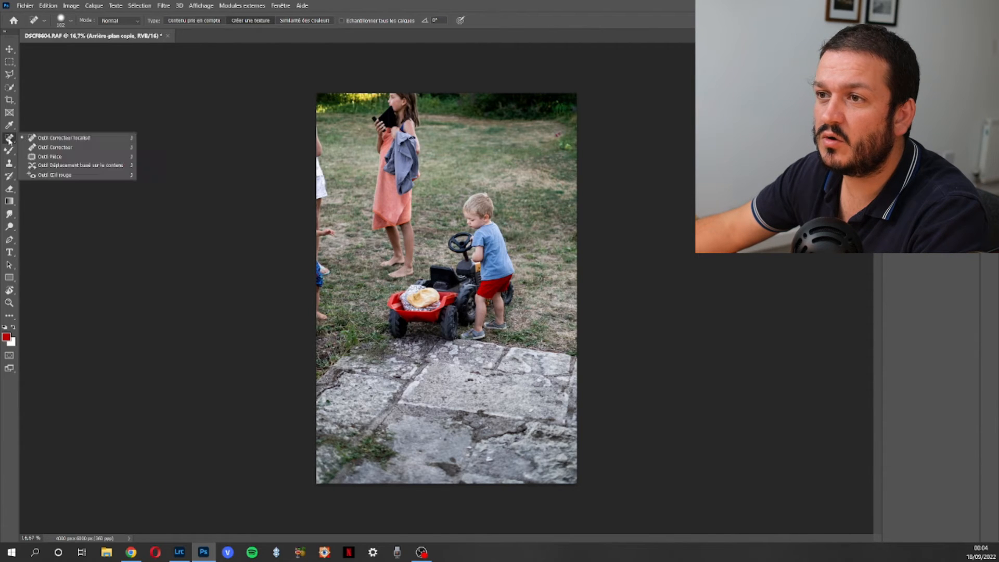
left_click(91, 148)
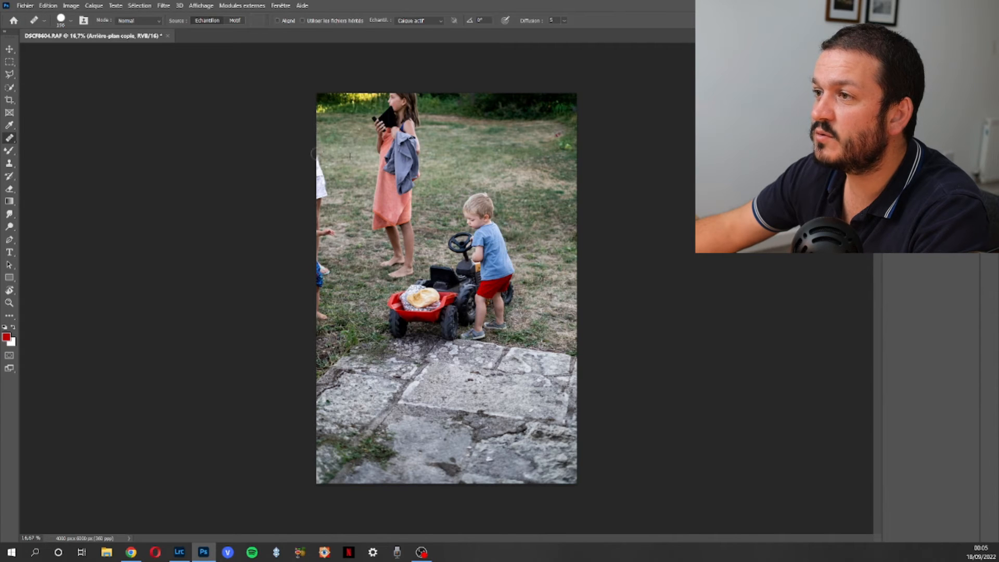
mouse_move(314, 161)
left_mouse_down()
mouse_move(317, 234)
mouse_move(331, 233)
mouse_move(316, 253)
mouse_move(318, 323)
mouse_move(324, 315)
mouse_move(313, 307)
left_mouse_up()
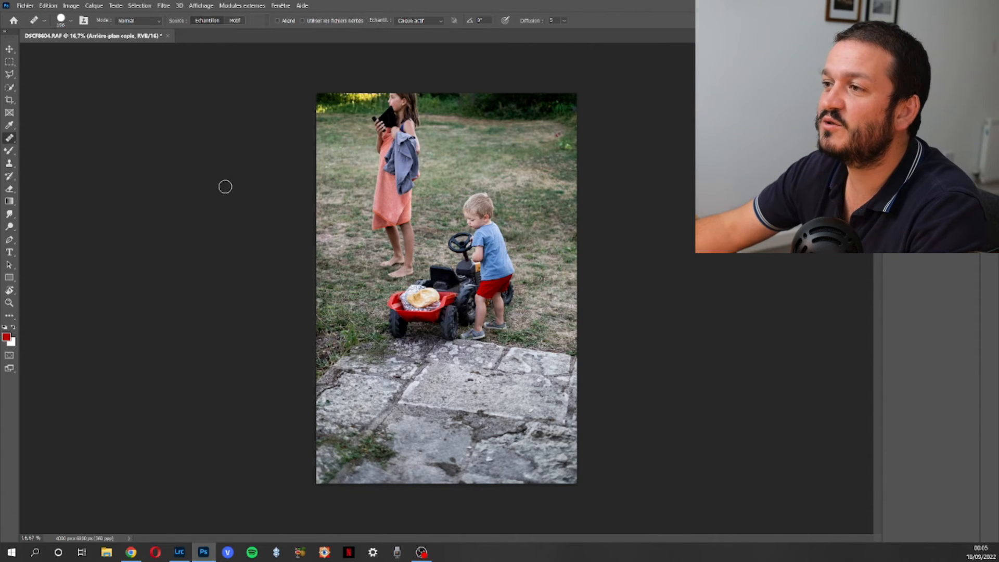
Undo the healing along the left edge, restoring it once to compare before and after.
key("ctrl+z")
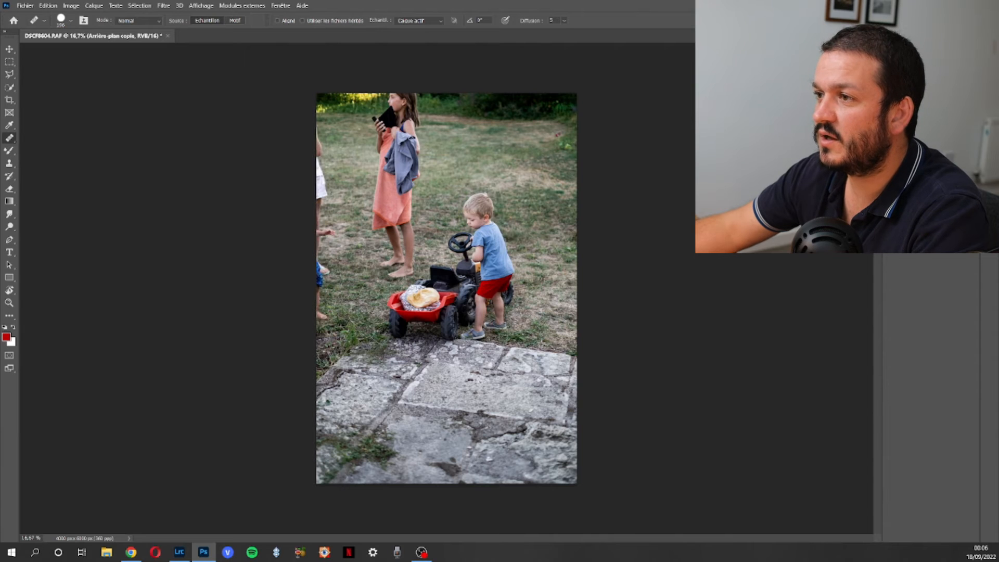
key("ctrl+shift+z")
key("ctrl+z")
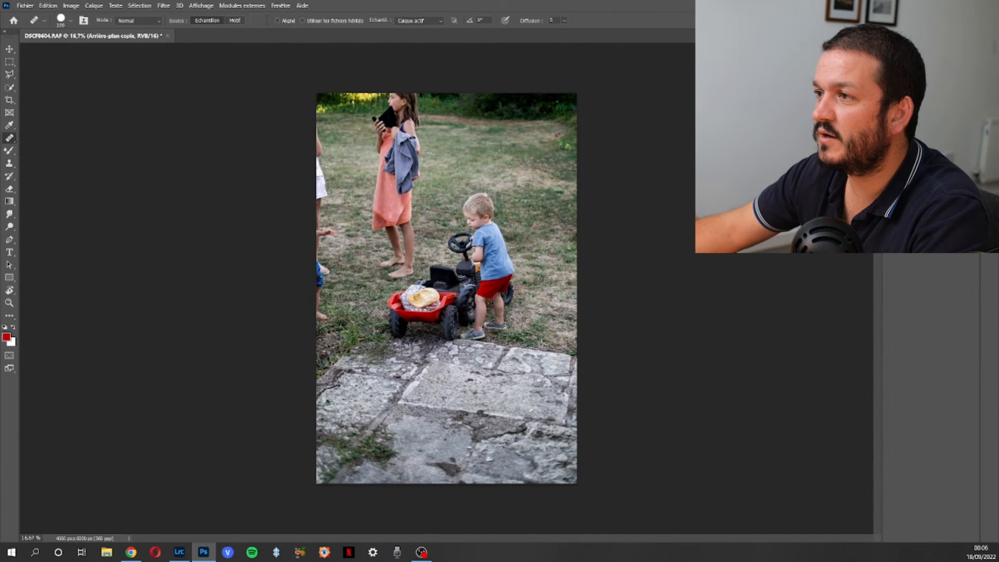
Restore the left-edge healing, then replace the girl in the coral dress with the adjacent grass using the Patch tool.
key("ctrl+shift+z")
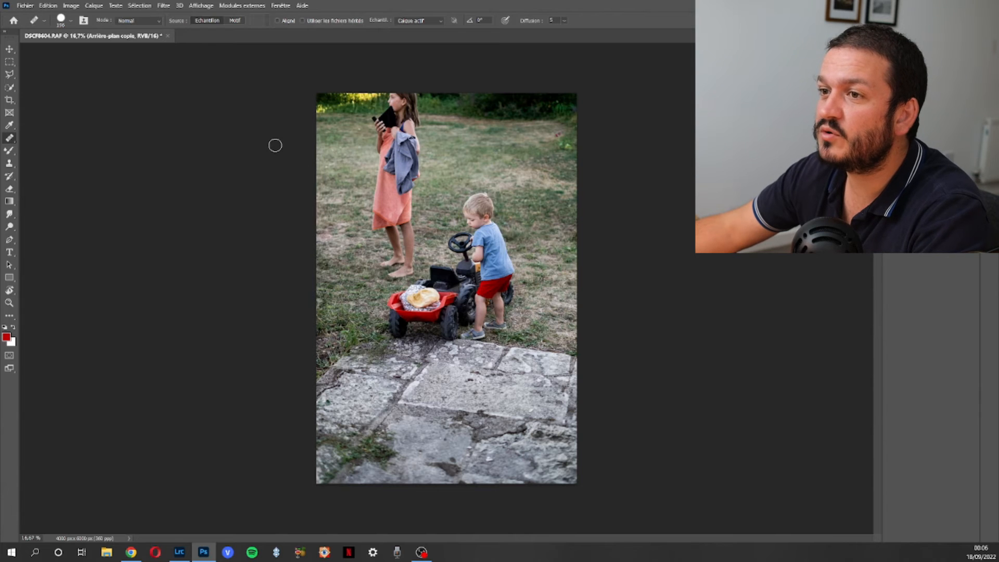
right_click(12, 142)
left_click(47, 156)
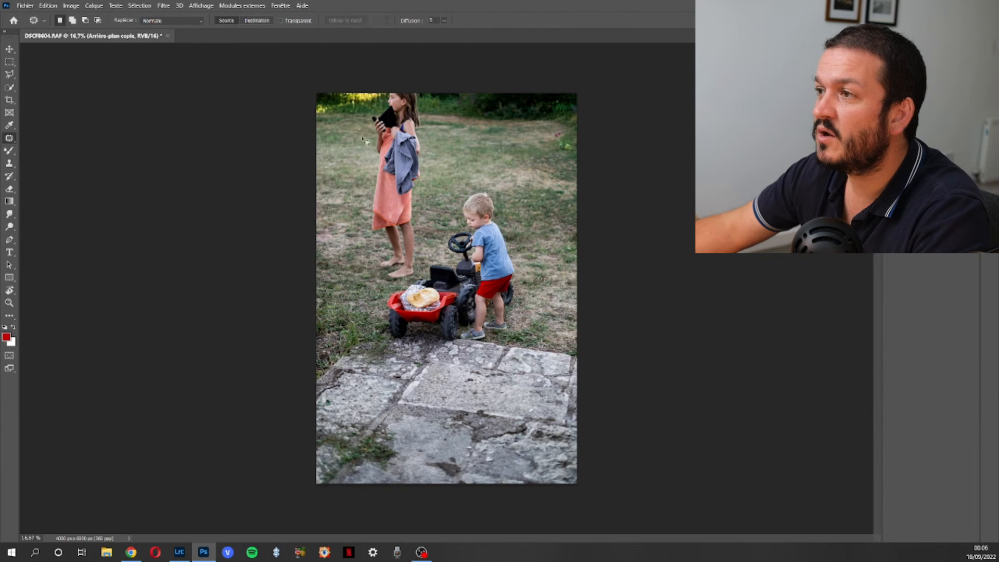
left_click_drag(420, 92, 428, 124)
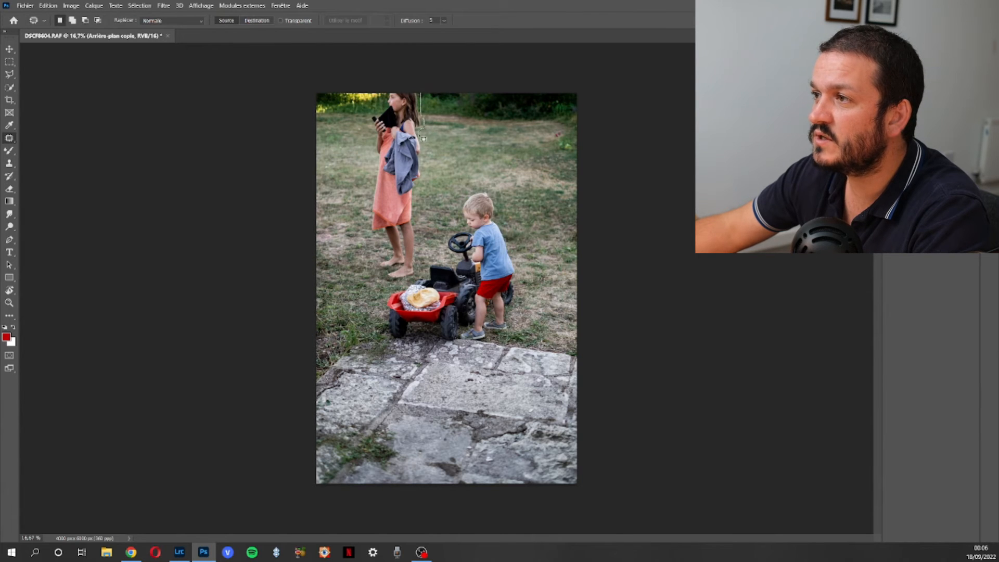
mouse_move(425, 169)
left_mouse_down()
mouse_move(422, 276)
mouse_move(391, 287)
mouse_move(376, 237)
mouse_move(374, 121)
mouse_move(406, 93)
mouse_move(421, 98)
left_mouse_up()
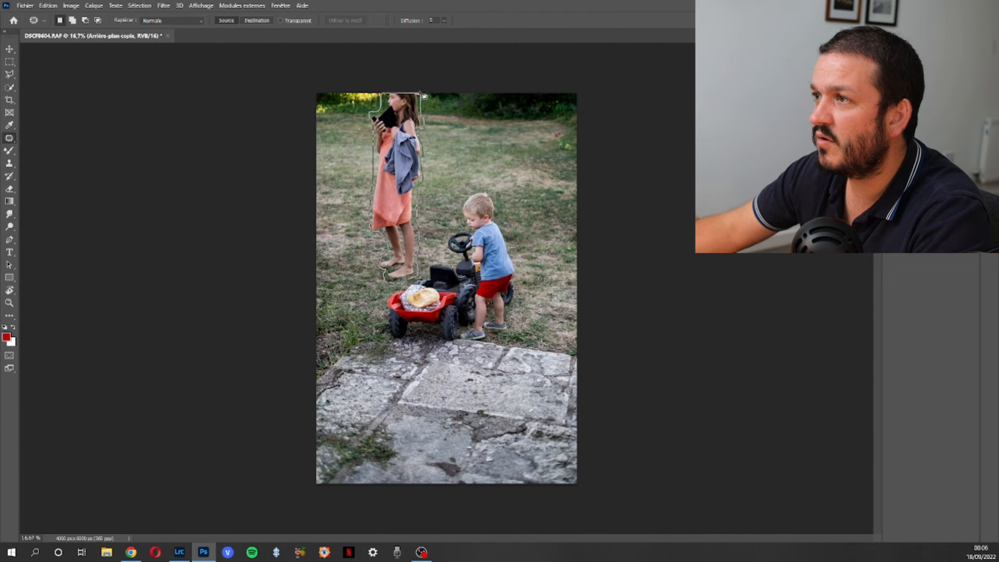
left_click_drag(404, 160, 353, 163)
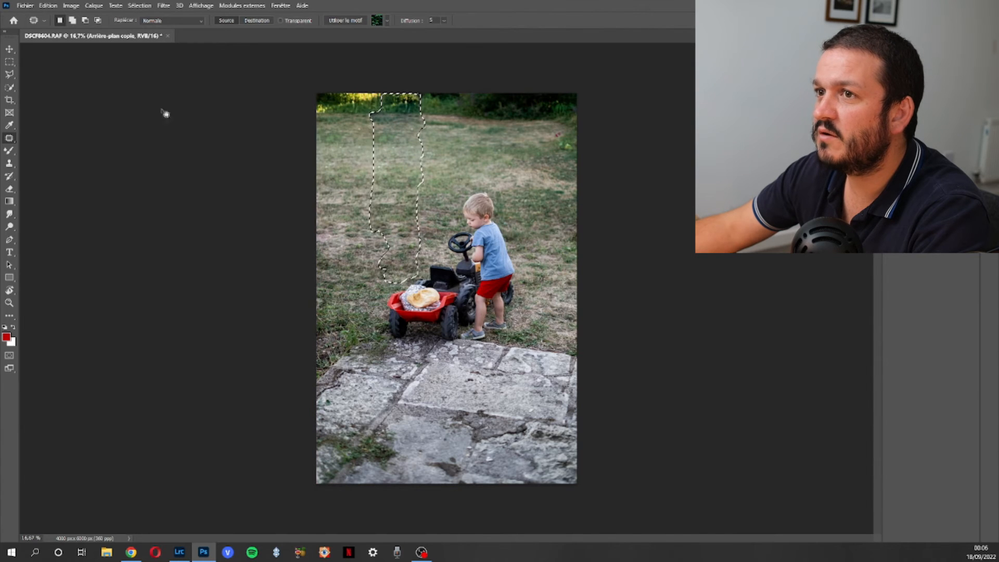
key("ctrl+d")
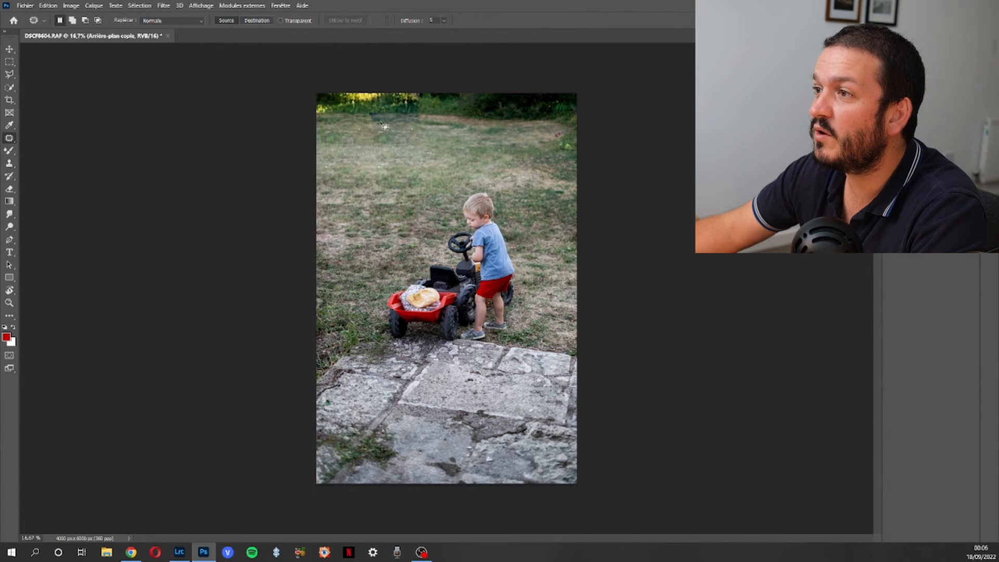
Patch the blurred traces near the tree line where the girl stood with clean grass and clear the selection.
mouse_move(378, 124)
left_mouse_down()
mouse_move(355, 108)
mouse_move(394, 116)
mouse_move(374, 127)
mouse_move(379, 117)
mouse_move(443, 118)
left_mouse_up()
key("ctrl+d")
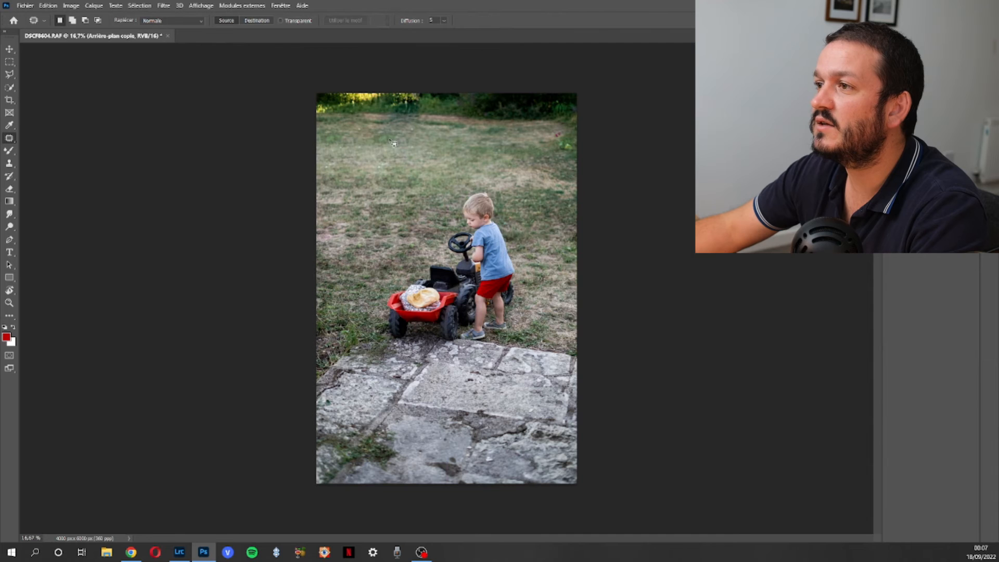
mouse_move(385, 126)
left_mouse_down()
mouse_move(377, 118)
mouse_move(364, 130)
mouse_move(376, 137)
mouse_move(385, 125)
left_mouse_up()
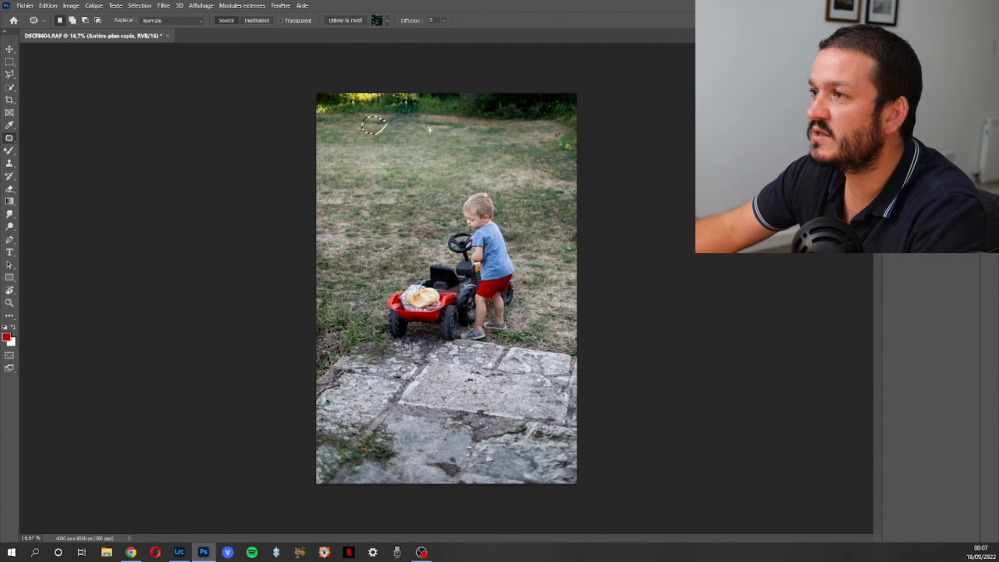
left_click(267, 123)
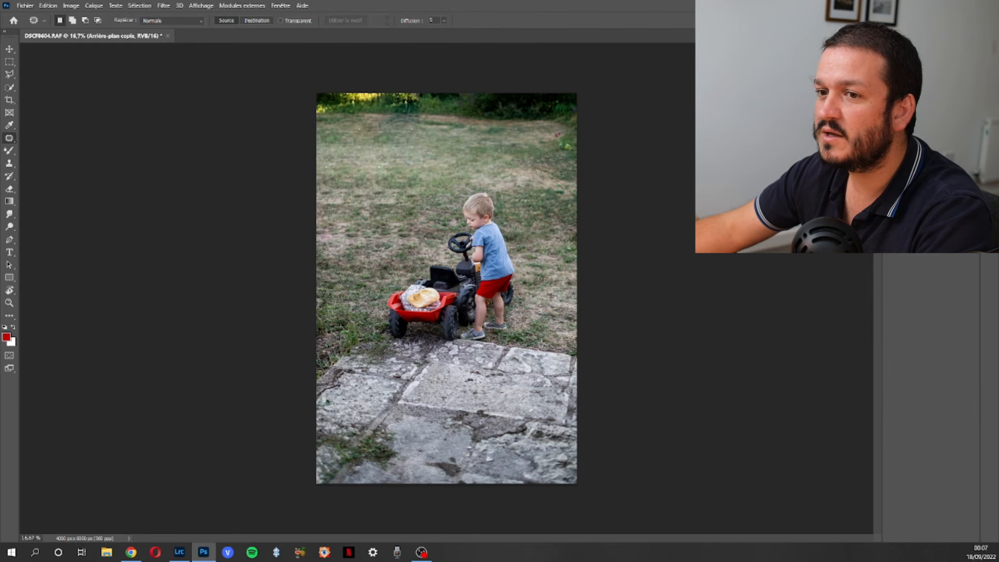
Undo the retouching of the boy's photo and restore it to compare before and after.
key("ctrl+z")
key("ctrl+shift+z")
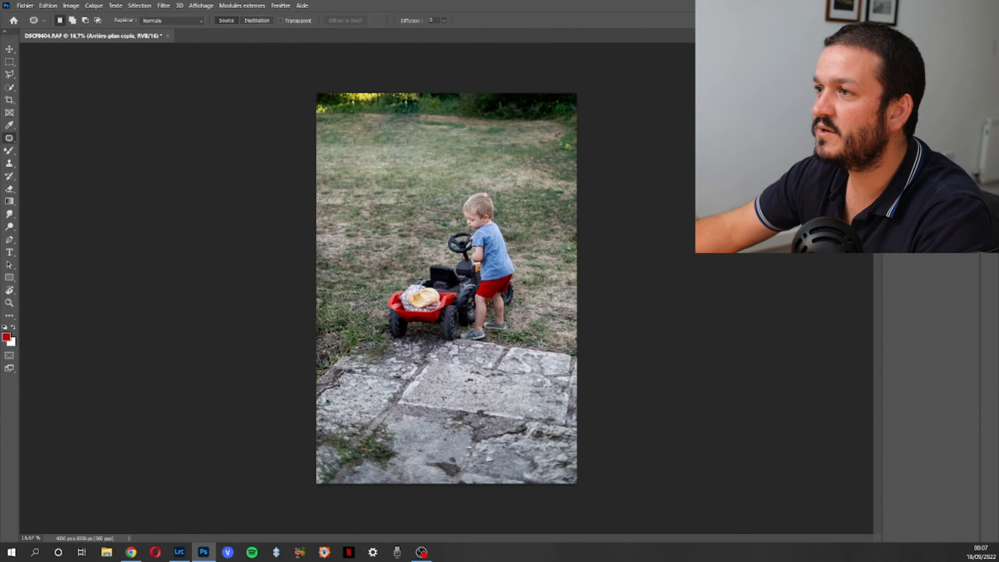
key("ctrl+z")
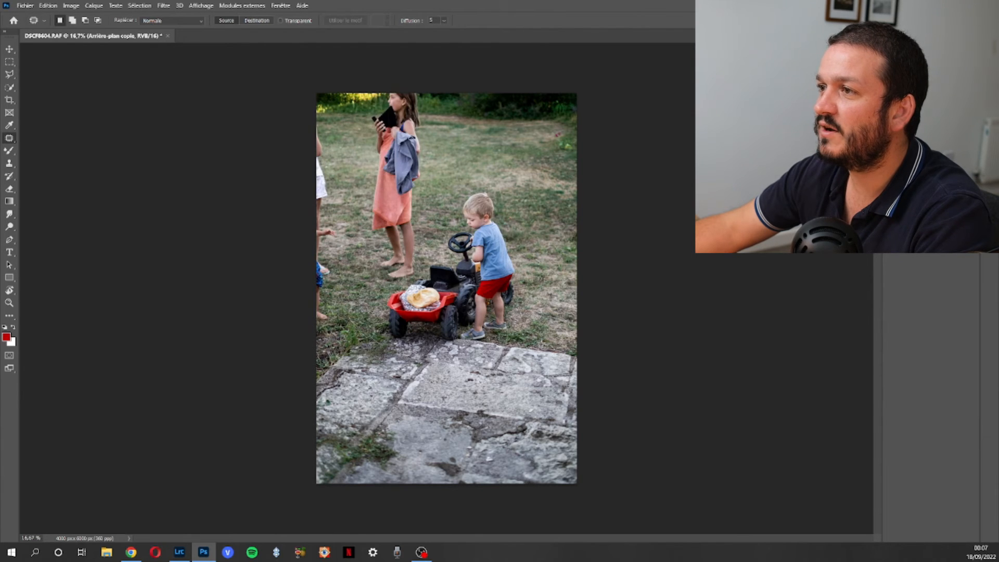
key("ctrl+shift+z")
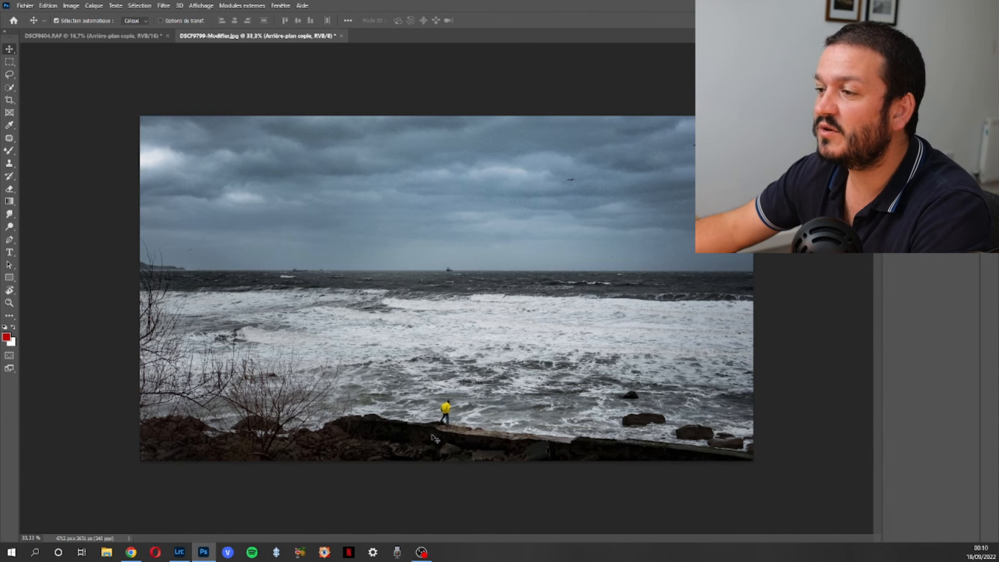
Lasso the person in the yellow jacket in the seascape, fill the selection with Contenu pris en compte at 100% opacity, and deselect.
left_click(10, 75)
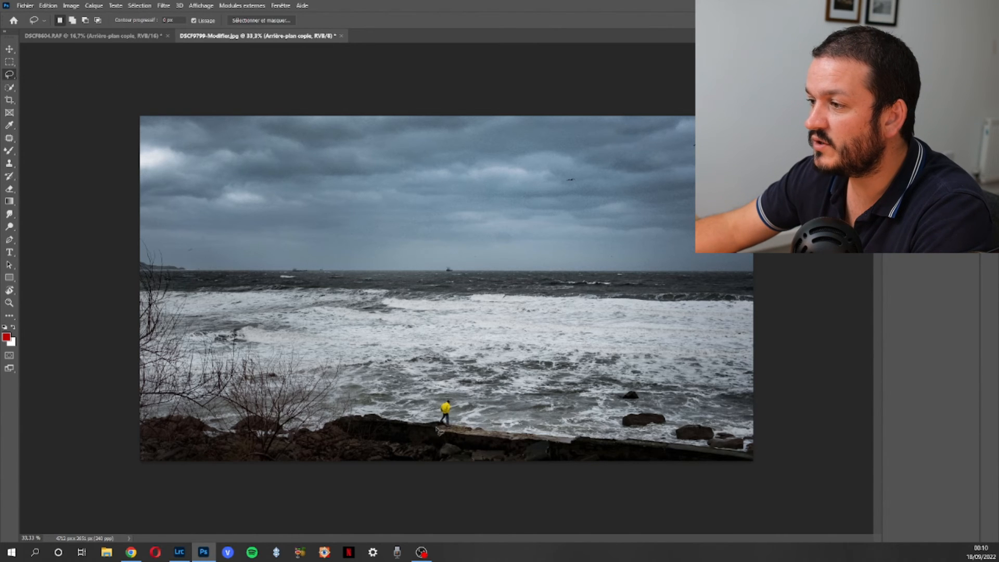
left_click_drag(439, 402, 454, 399)
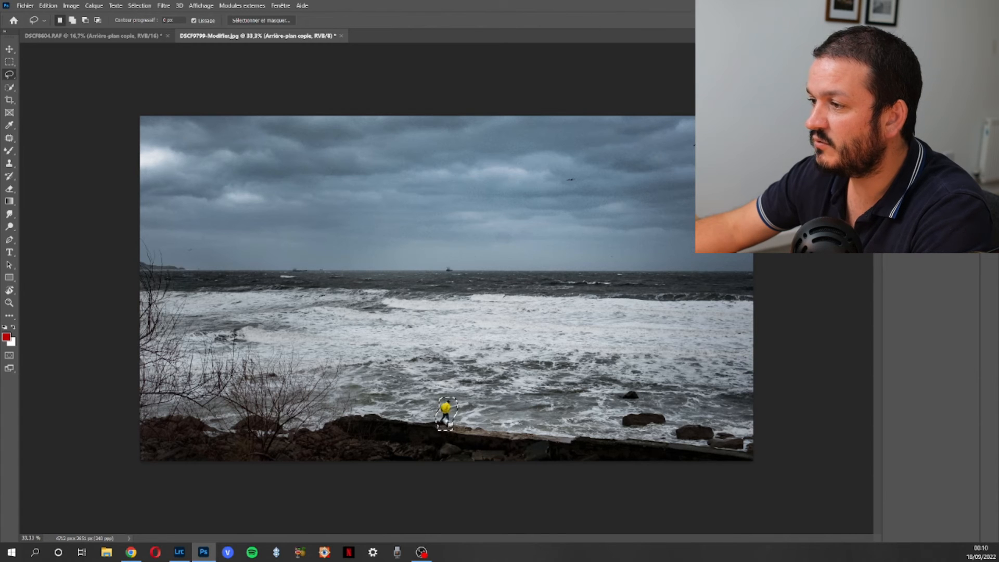
right_click(444, 409)
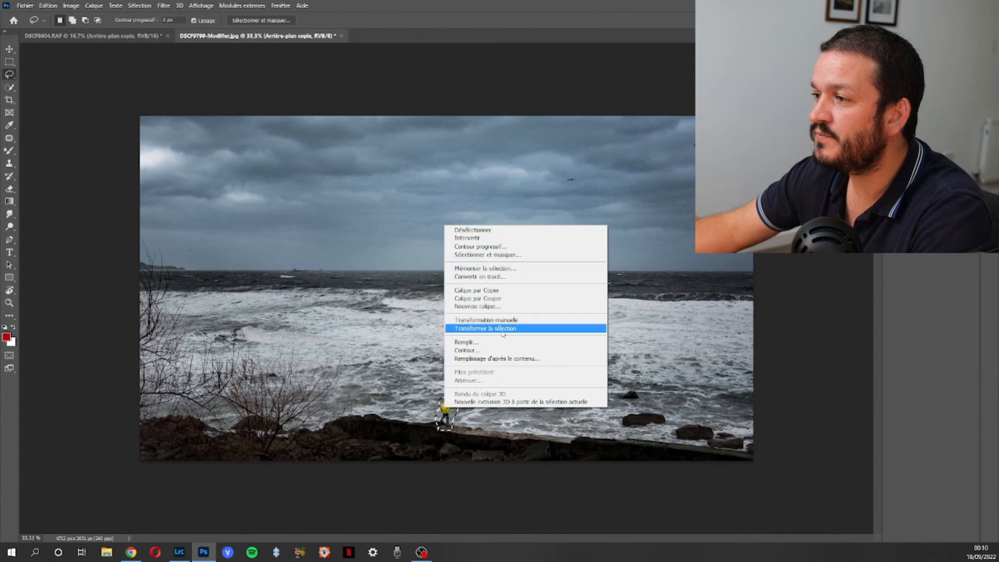
left_click(466, 342)
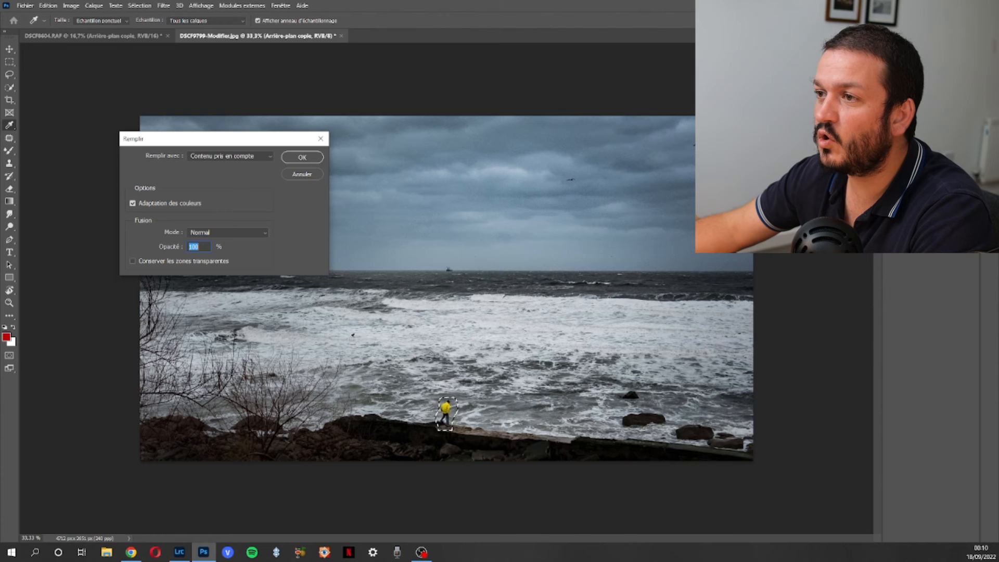
left_click(301, 158)
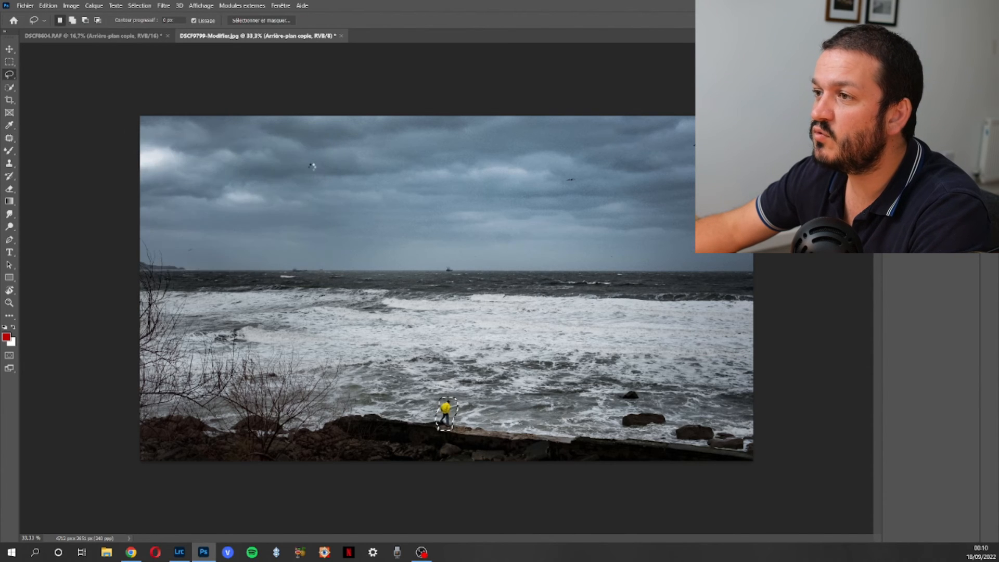
right_click(313, 170)
left_click(320, 172)
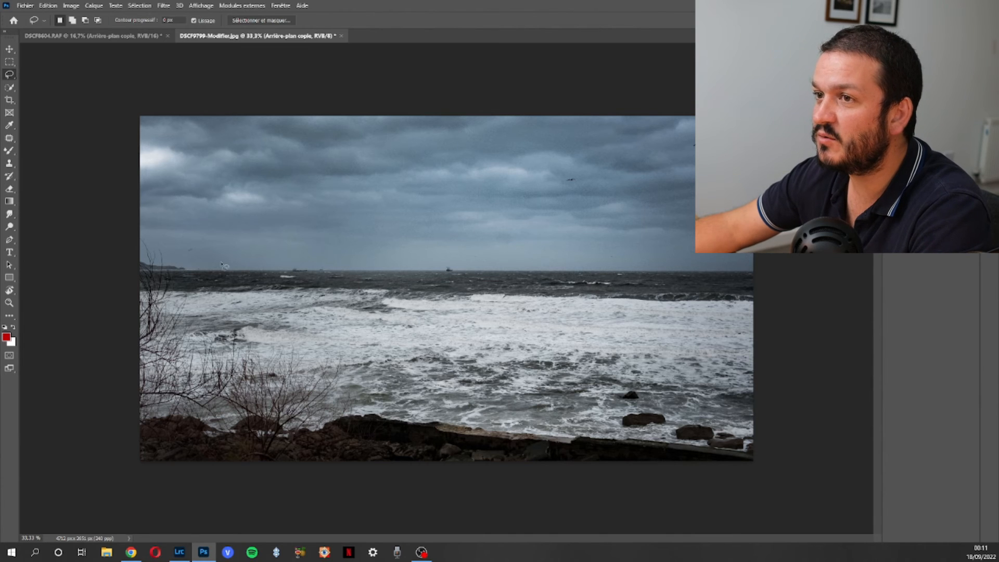
Undo the fill over the person in yellow and restore it to compare the seascape before and after.
key("ctrl+z")
key("ctrl+shift+z")
key("ctrl+z")
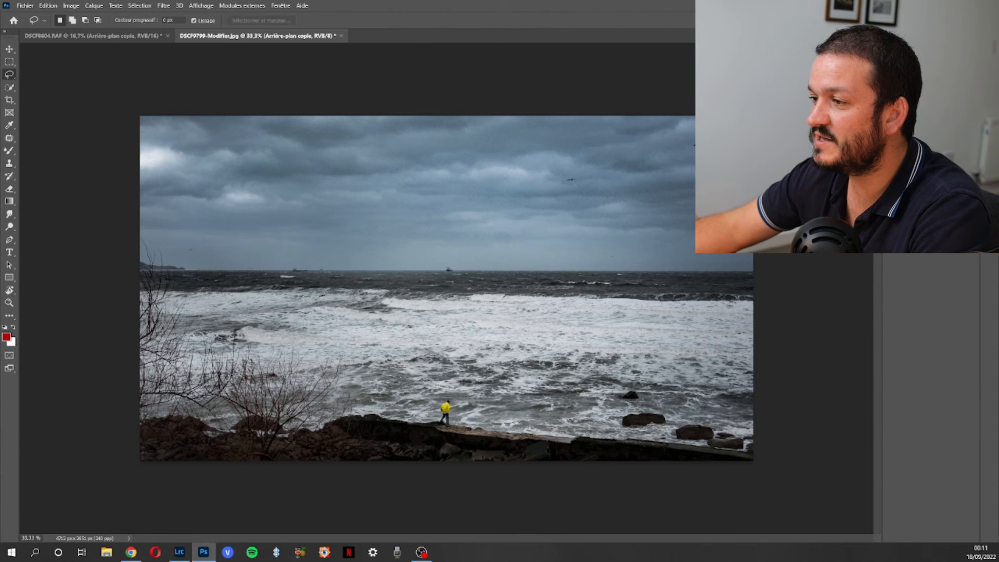
key("ctrl+shift+z")
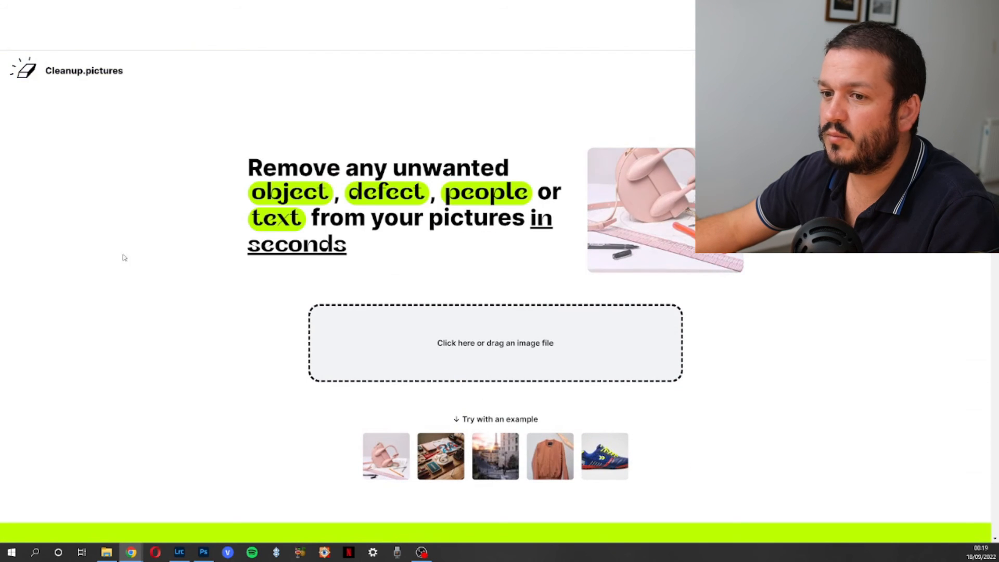
Load the seascape into Cleanup.pictures and erase both birds, the ship on the horizon and the person in yellow with a smaller brush.
left_click_drag(78, 264, 510, 338)
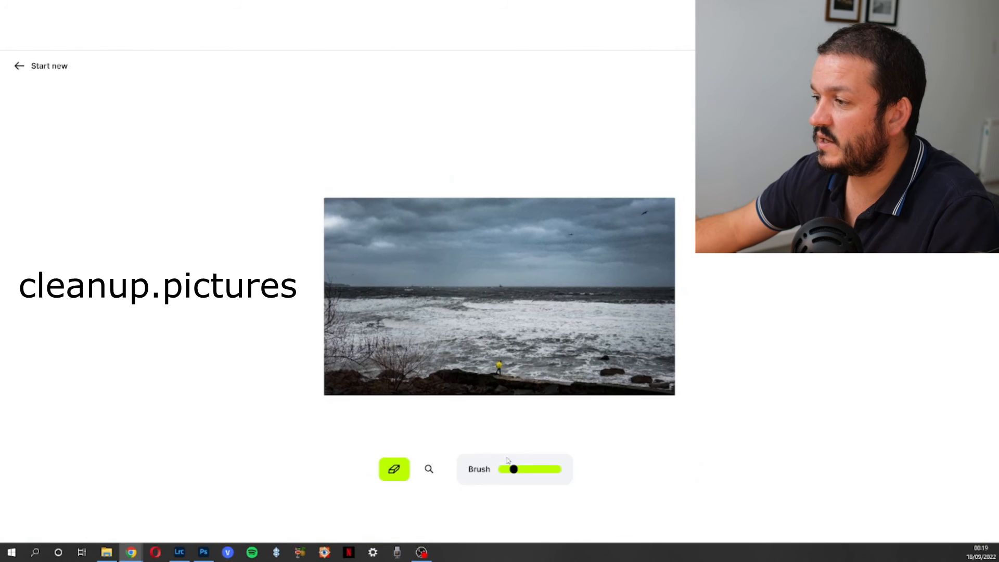
mouse_move(513, 469)
left_mouse_down()
mouse_move(505, 469)
mouse_move(546, 469)
mouse_move(506, 469)
left_mouse_up()
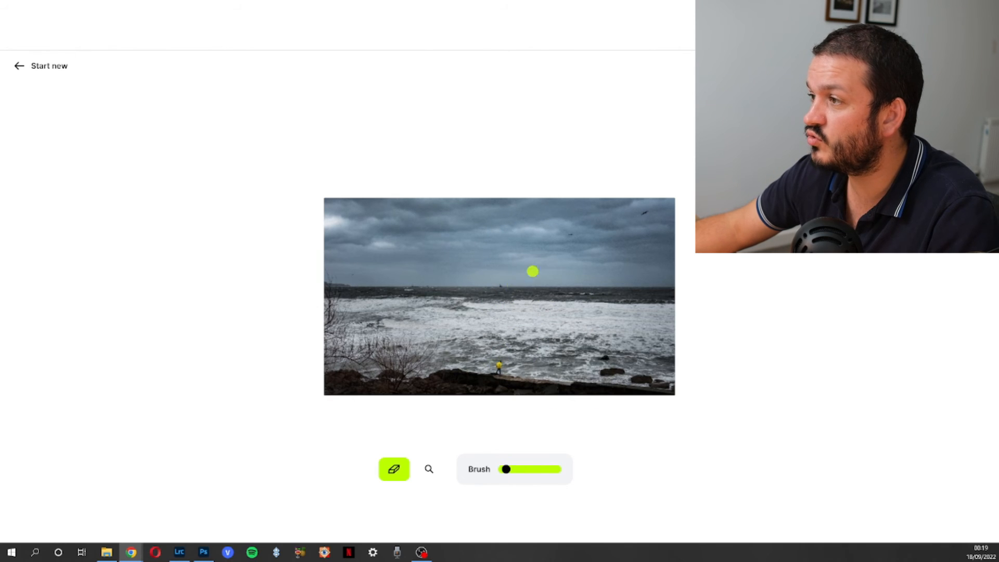
left_click(571, 233)
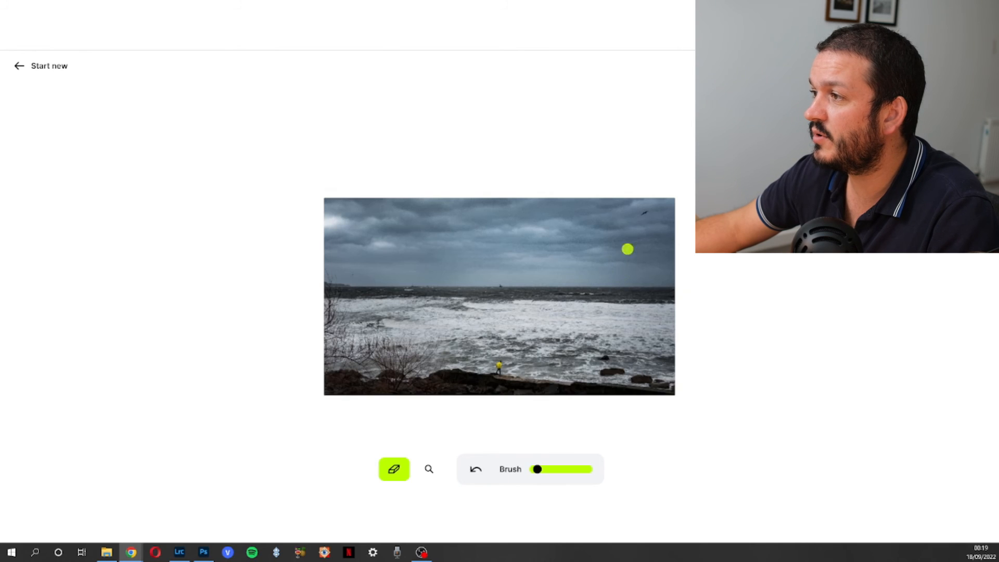
left_click_drag(643, 214, 652, 210)
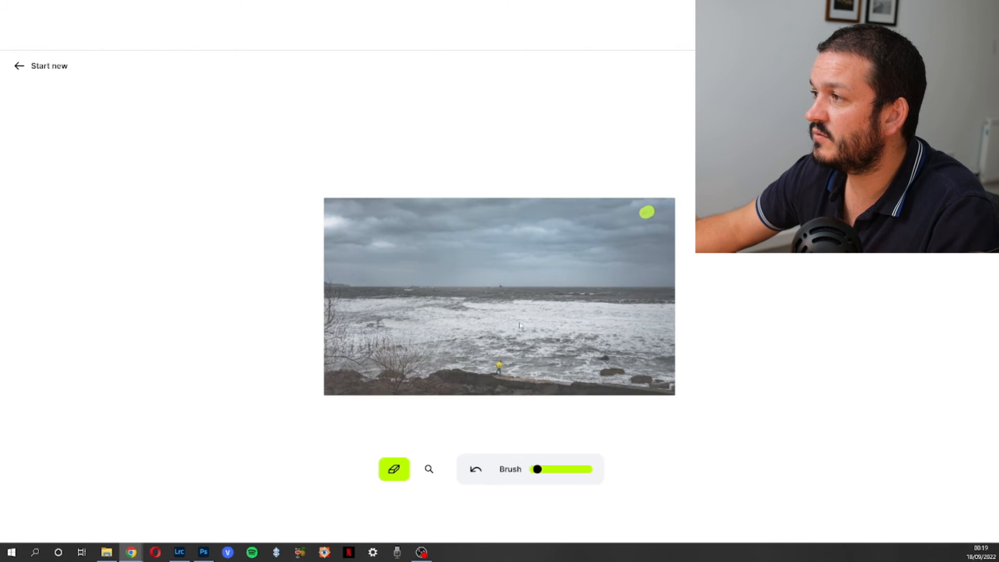
left_click(501, 283)
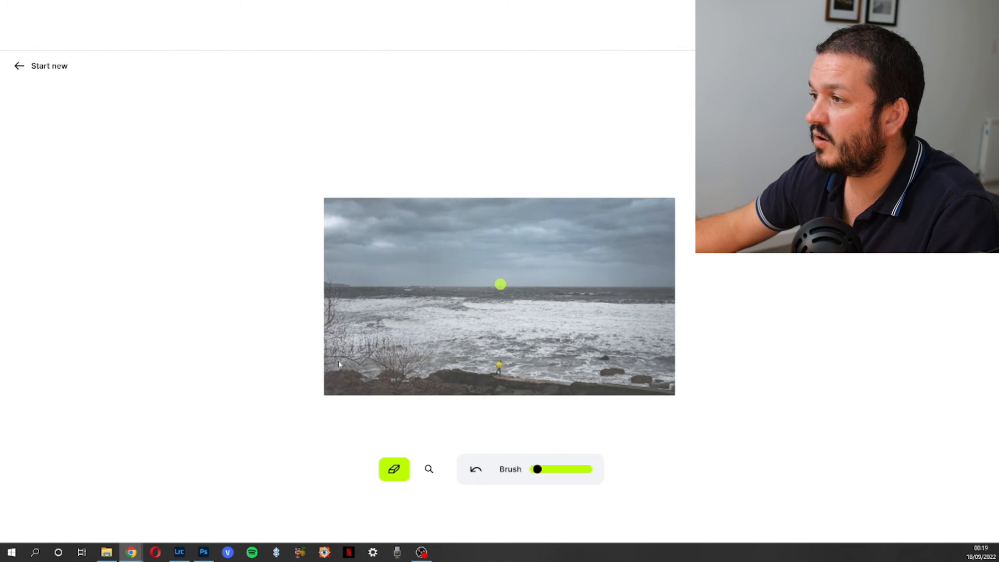
left_click_drag(501, 365, 500, 370)
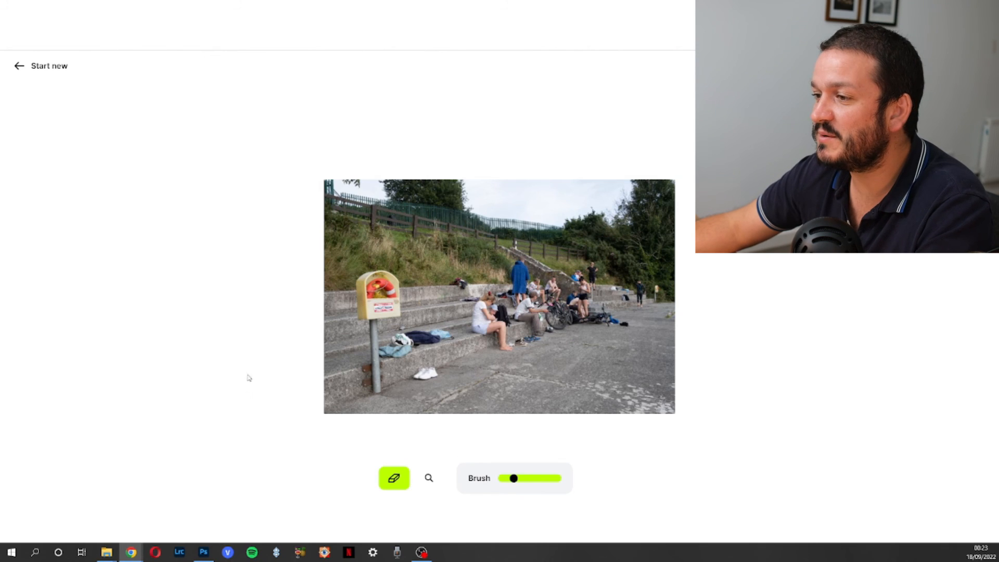
Erase the white shoes on the ground near the lifebuoy post in the photo of people sitting on steps.
mouse_move(395, 385)
left_mouse_down()
mouse_move(415, 392)
mouse_move(414, 379)
mouse_move(436, 373)
mouse_move(418, 382)
left_mouse_up()
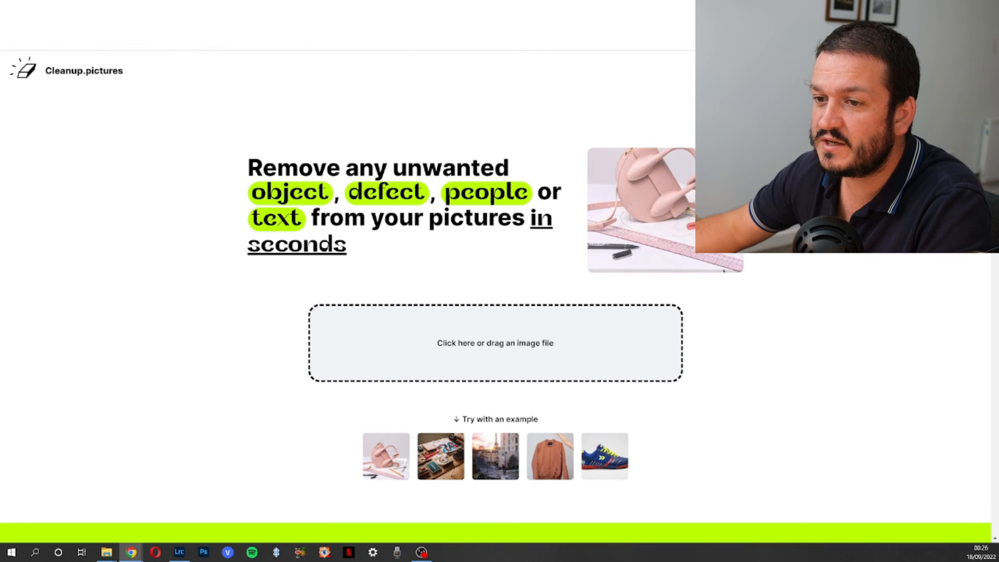
Load the photo of the boy and toy tractor downscaled to 480 × 720 and erase the partly visible people along its left edge.
left_click_drag(16, 152, 513, 339)
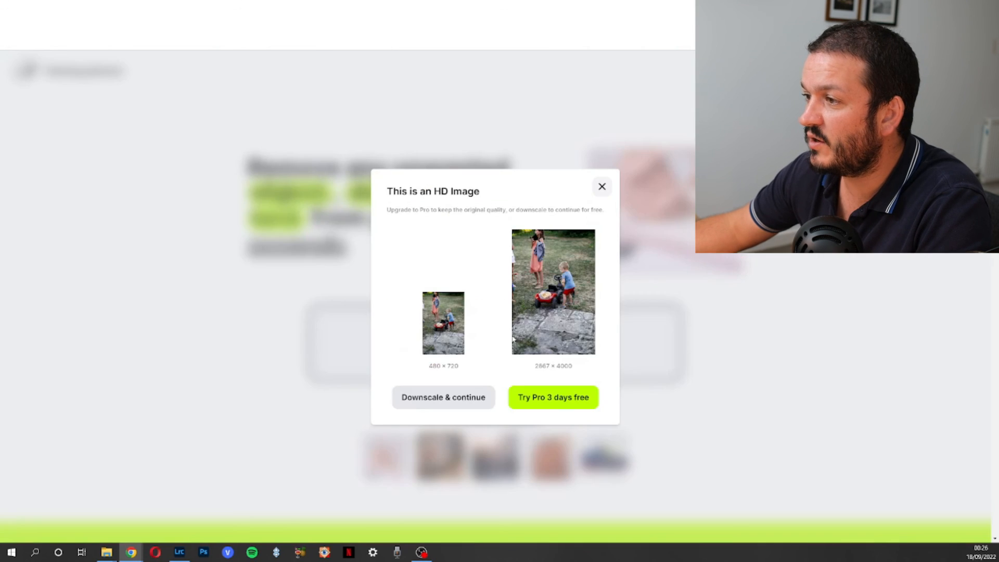
left_click(455, 398)
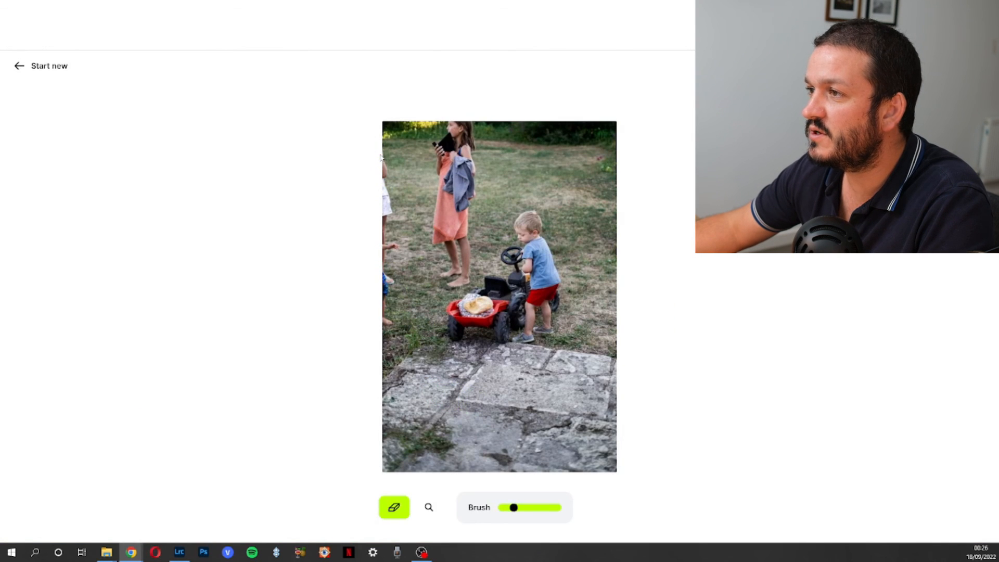
left_click_drag(384, 154, 386, 197)
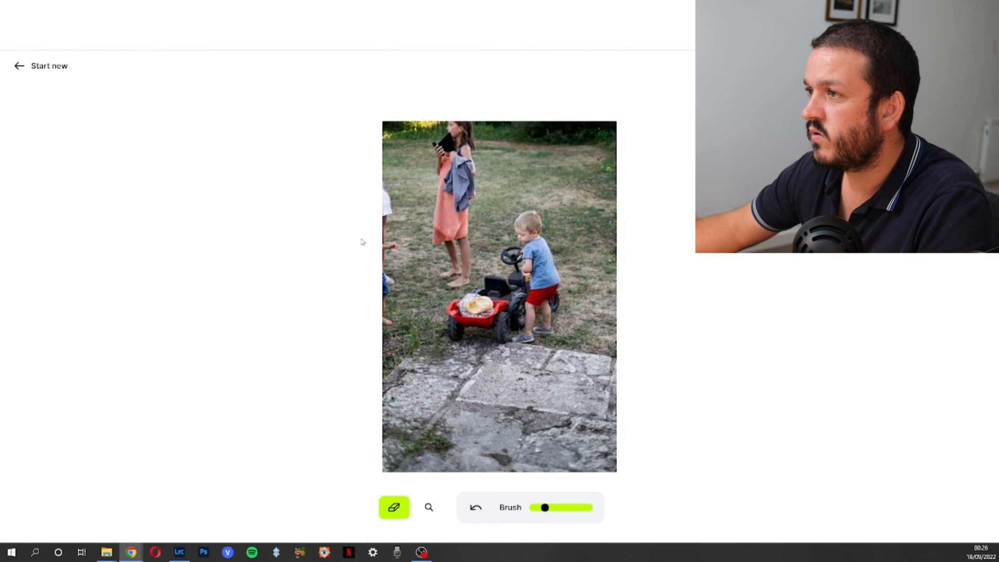
left_click_drag(383, 189, 384, 212)
left_click_drag(545, 507, 541, 507)
left_click(389, 317)
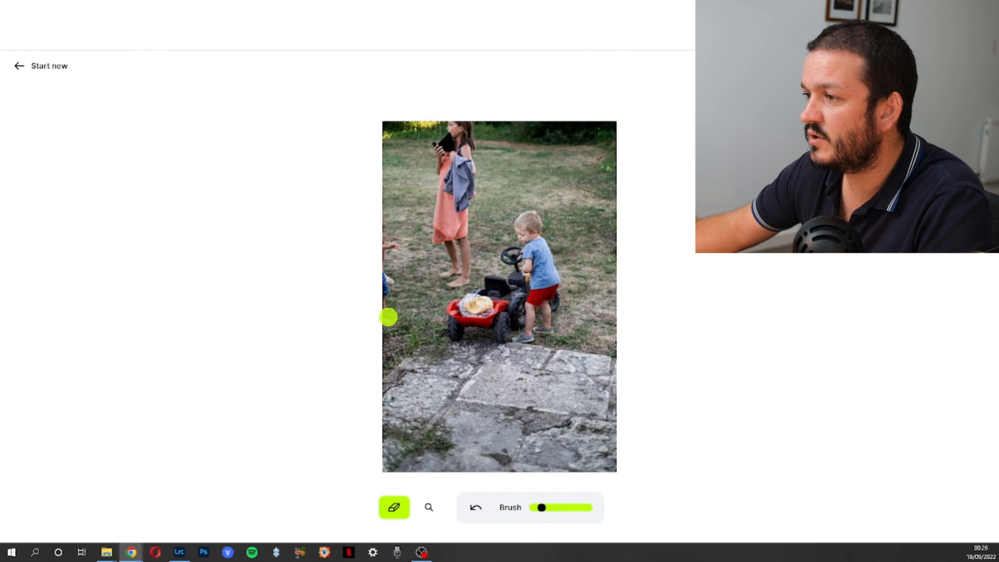
left_click_drag(388, 270, 388, 310)
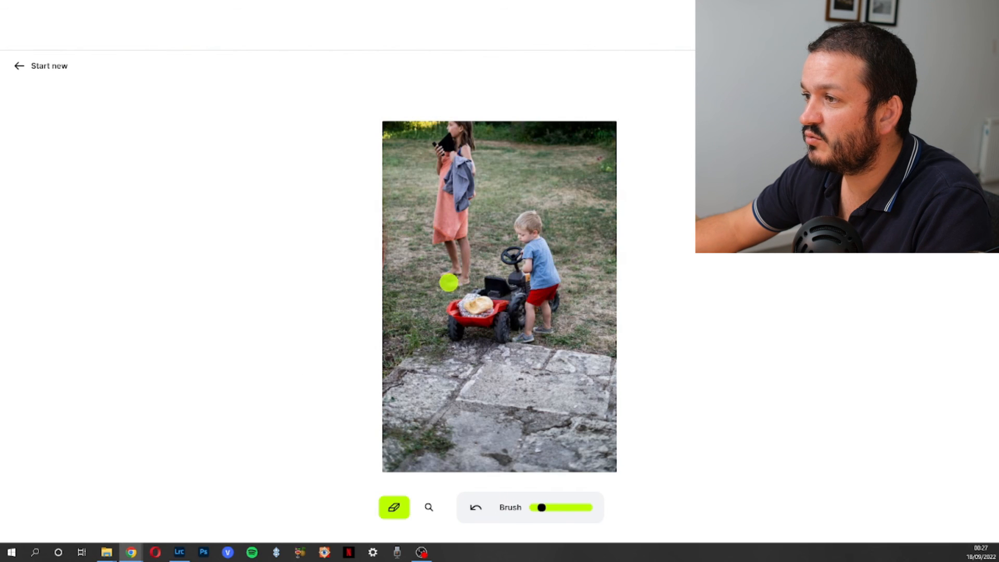
Erase the girl in the coral dress behind the toy tractor, brushing from her feet up to her head.
mouse_move(451, 283)
left_mouse_down()
mouse_move(463, 279)
mouse_move(452, 236)
mouse_move(468, 279)
left_mouse_up()
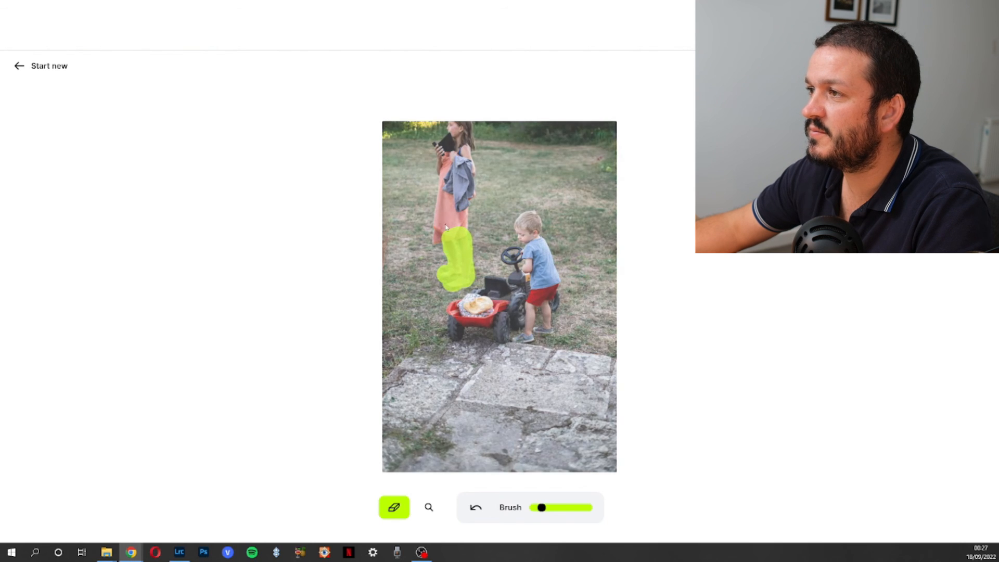
mouse_move(438, 241)
left_mouse_down()
mouse_move(464, 223)
mouse_move(466, 121)
left_mouse_up()
mouse_move(442, 244)
left_mouse_down()
mouse_move(457, 189)
mouse_move(454, 119)
mouse_move(459, 179)
left_mouse_up()
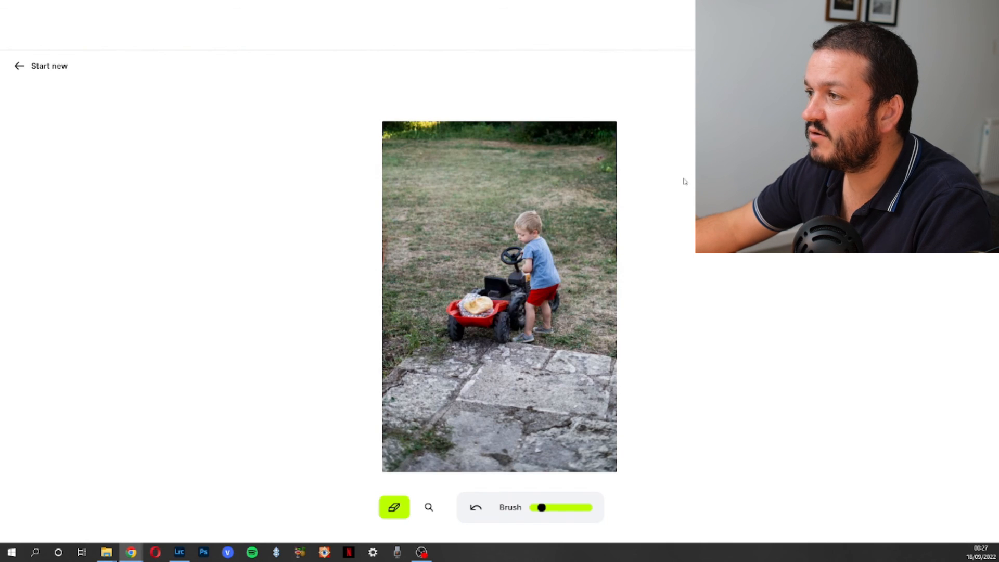